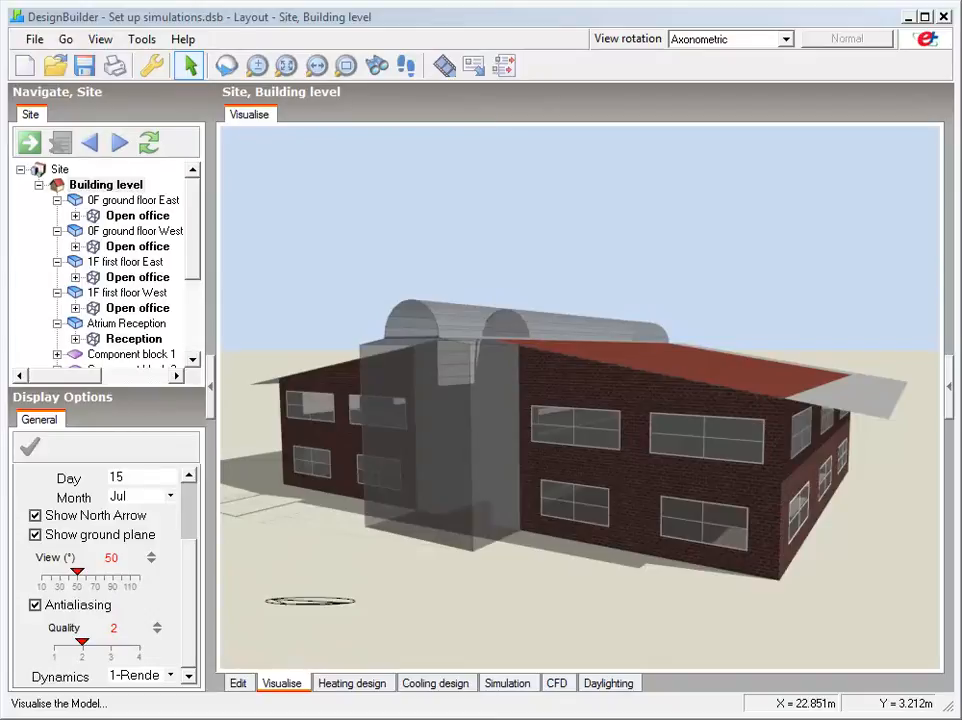
# Step: Exclude the Atrium Reception block's Reception zone from thermal calculations in its activity data, and include it again
pyautogui.click(238, 683)
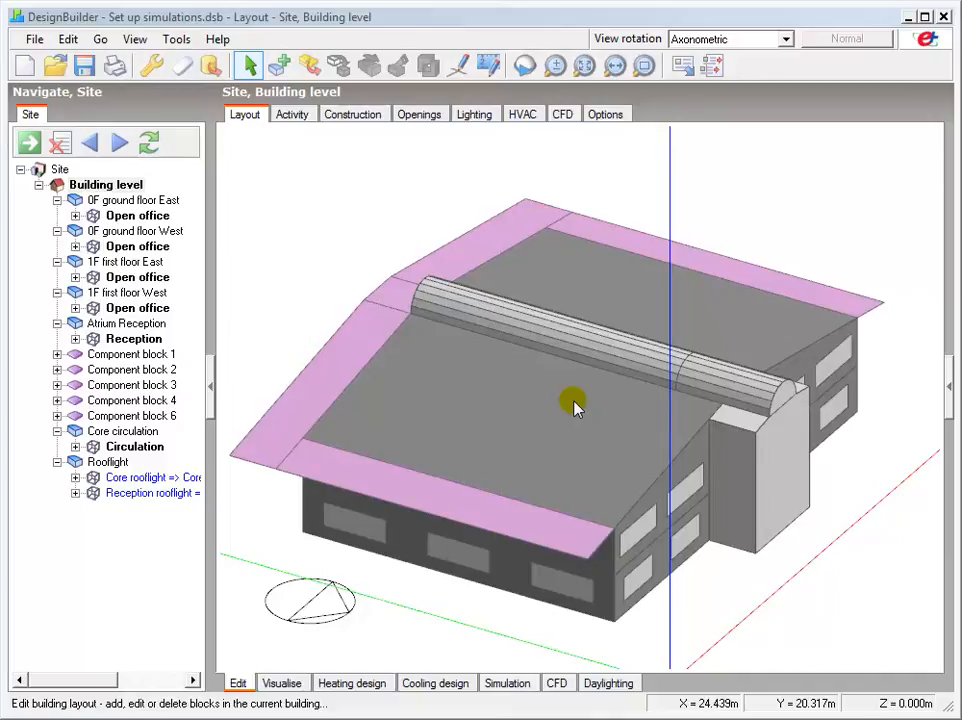
pyautogui.click(147, 340)
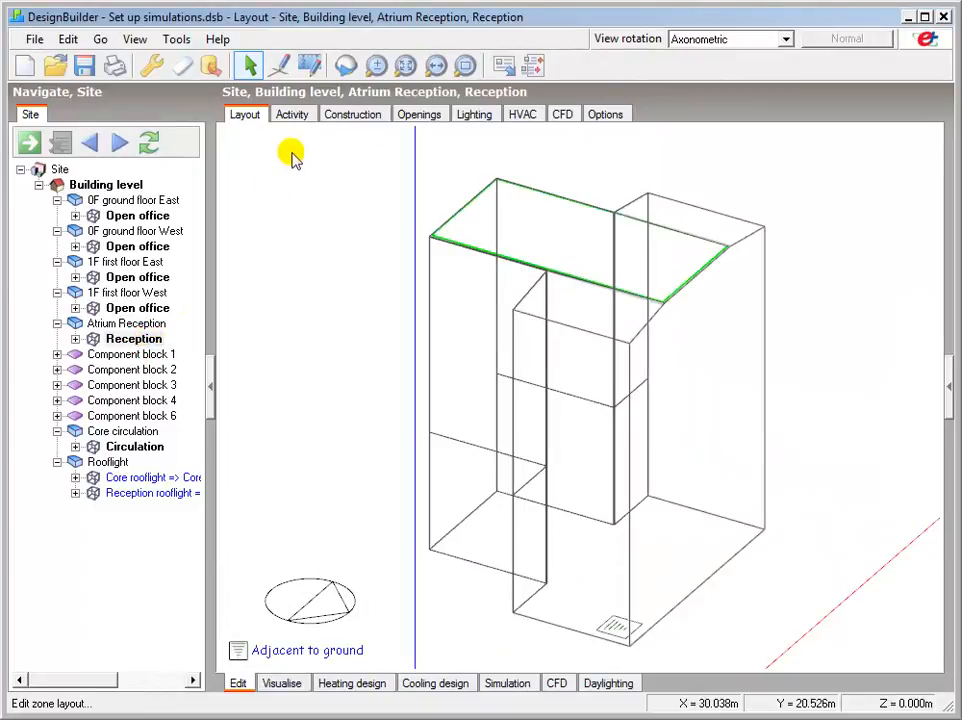
pyautogui.click(293, 116)
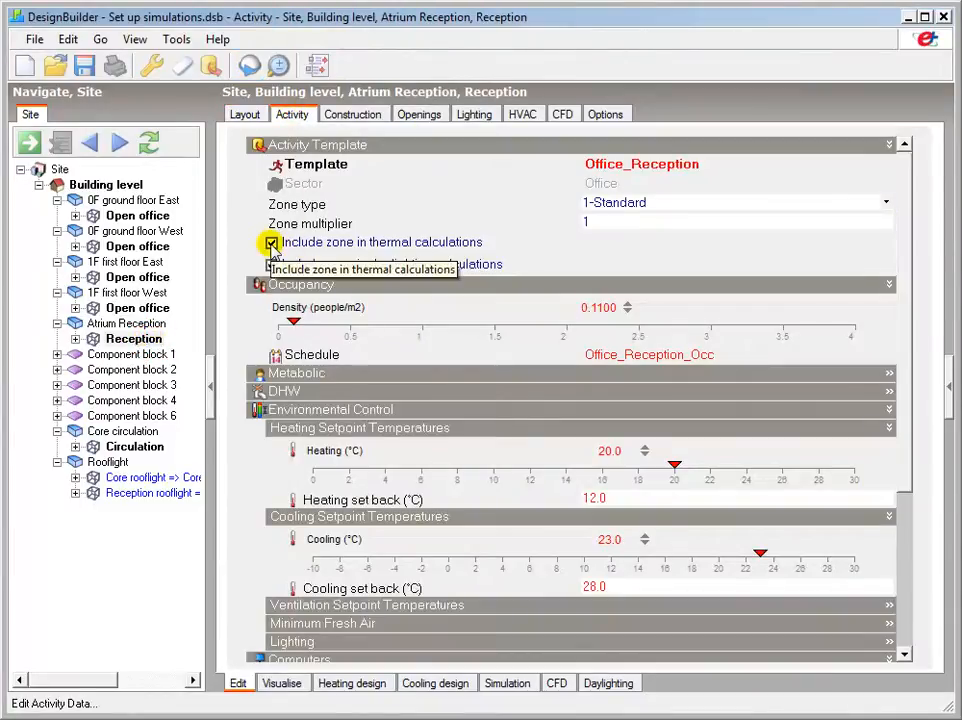
pyautogui.click(272, 243)
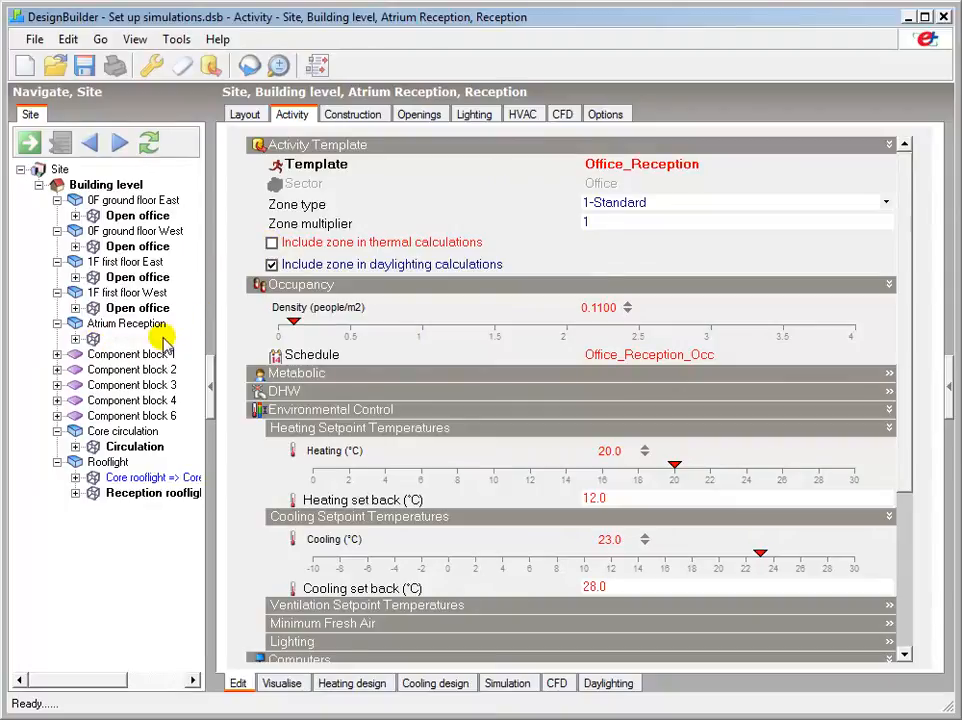
pyautogui.click(272, 243)
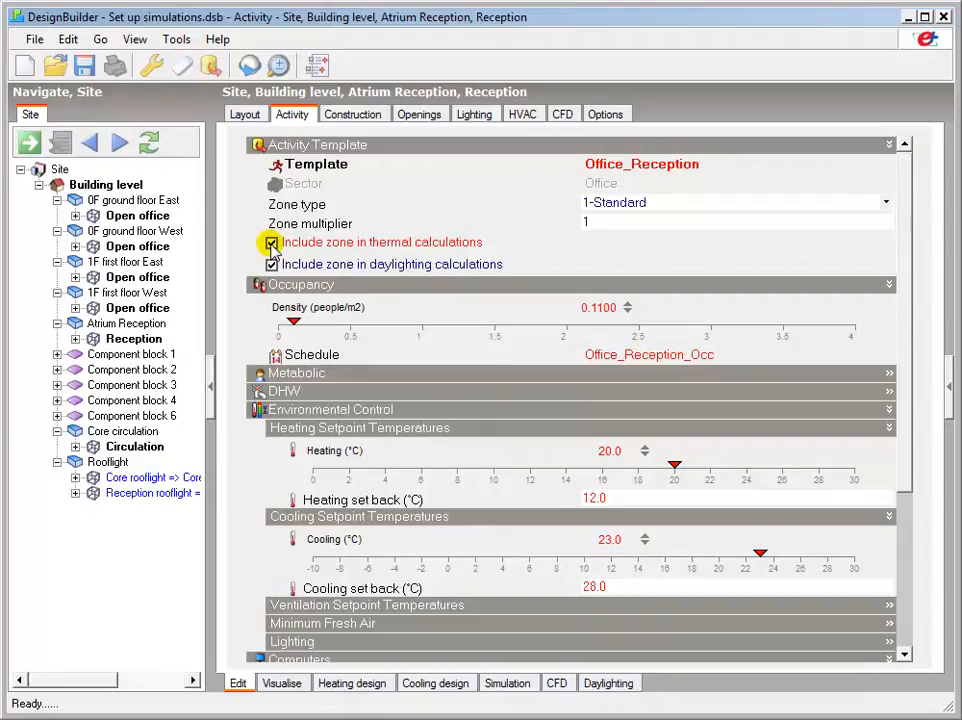
# Step: Open the calculation options for a new building-level simulation and enter "Tutorial" as the calculation description
pyautogui.click(108, 186)
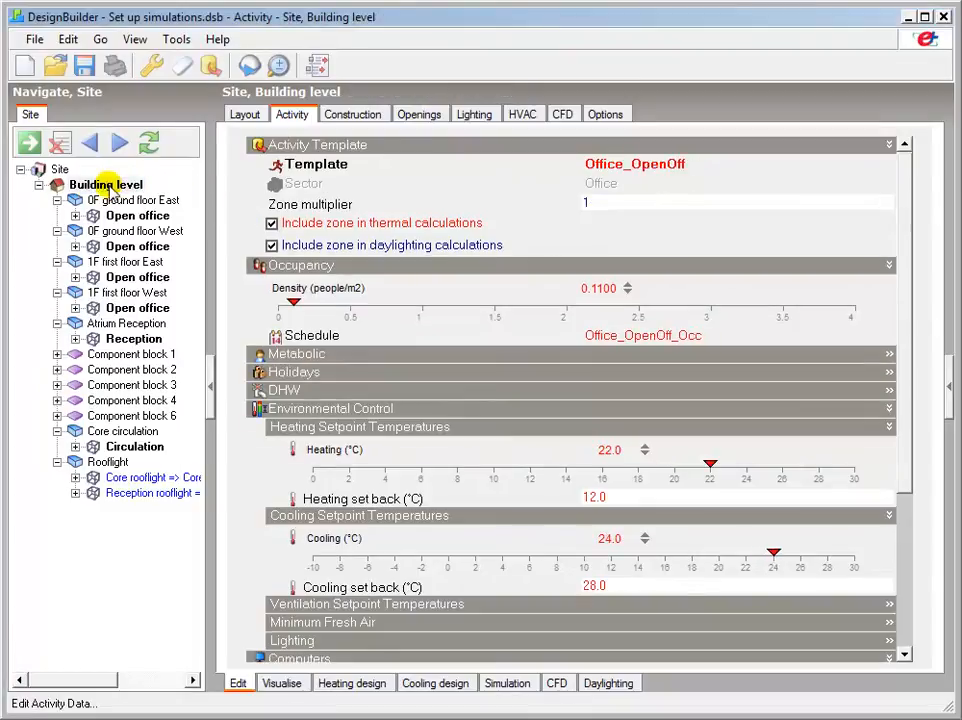
pyautogui.click(502, 682)
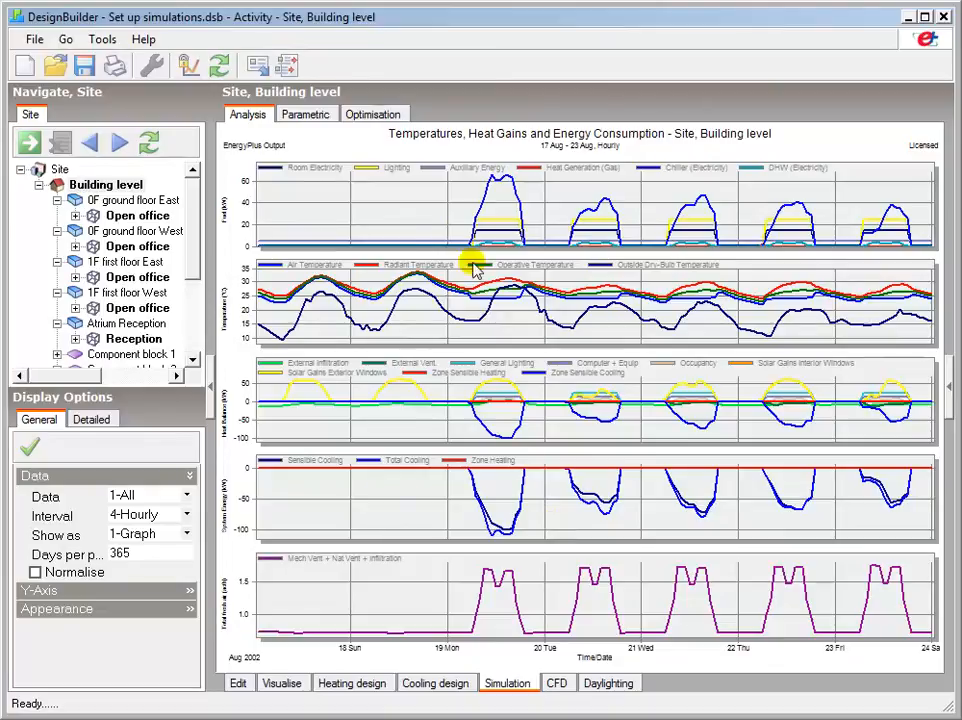
pyautogui.click(225, 68)
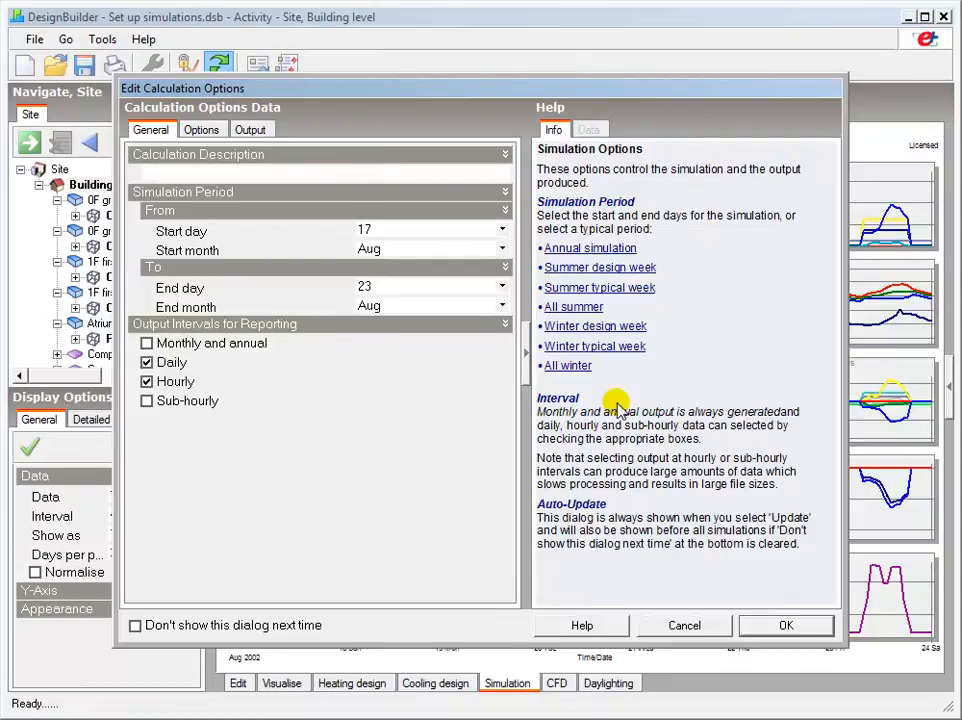
pyautogui.click(196, 173)
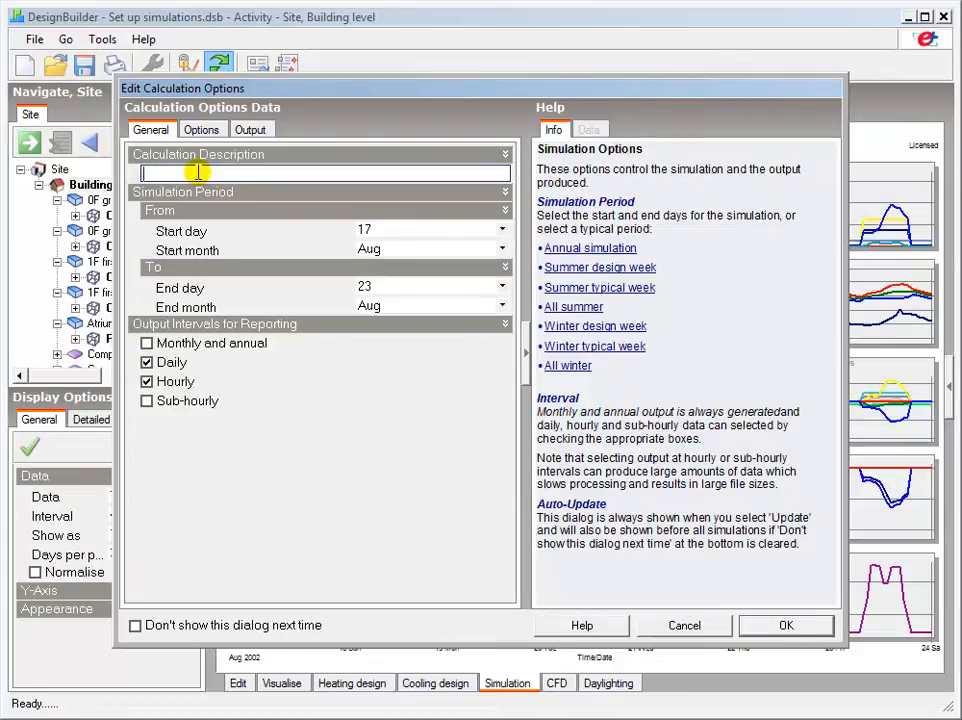
pyautogui.write('Tu')
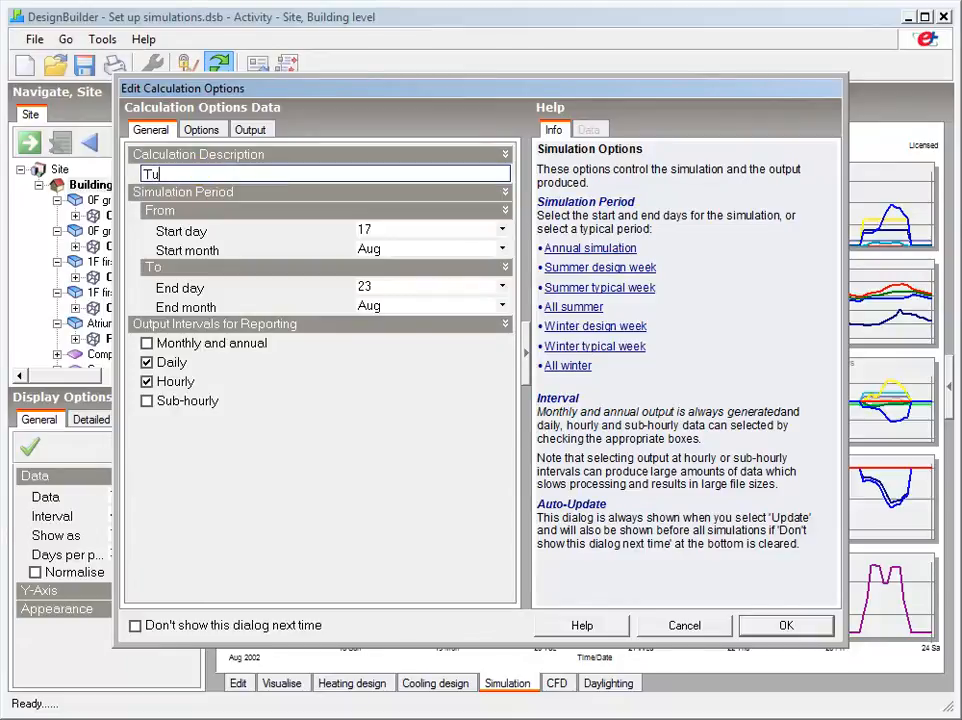
pyautogui.write('torials')
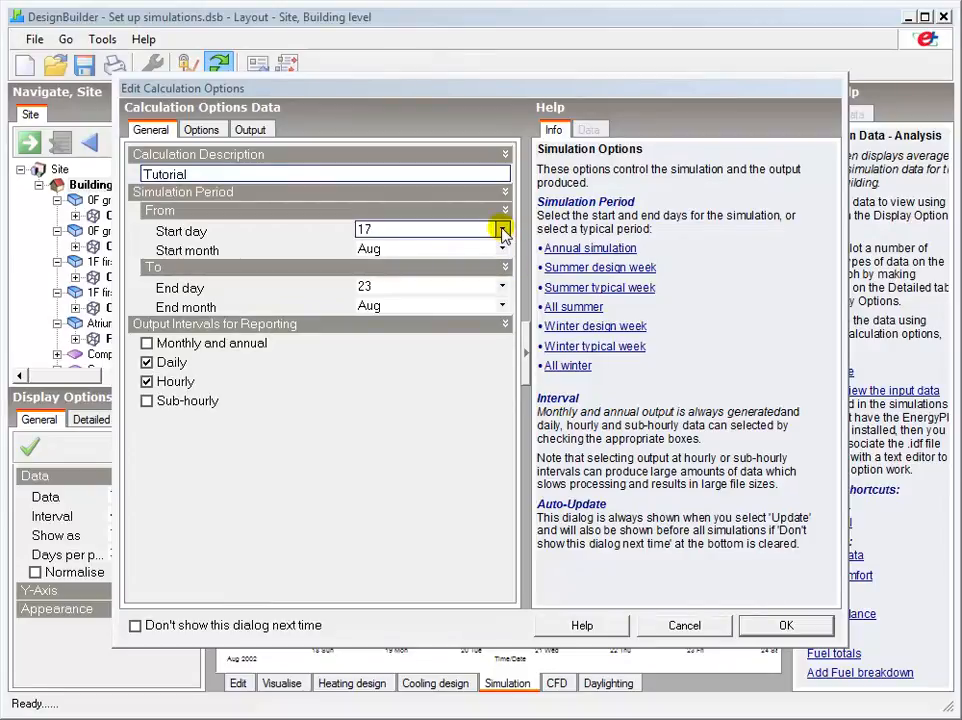
# Step: Set the start of the simulation period to 1 Apr
pyautogui.click(503, 230)
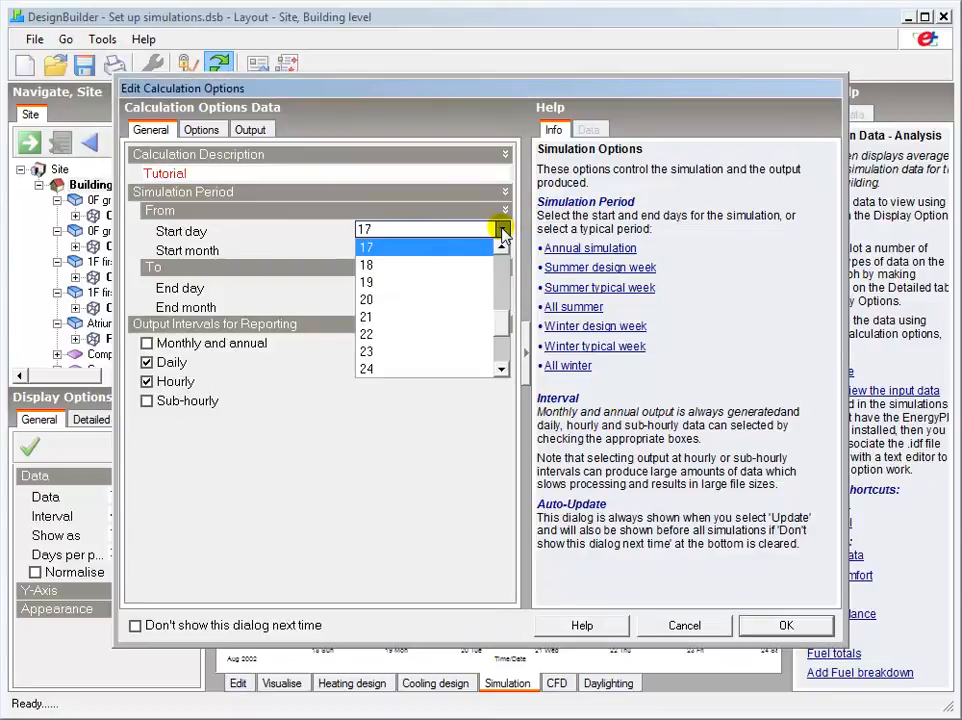
pyautogui.click(500, 258)
pyautogui.click(500, 260)
pyautogui.click(425, 249)
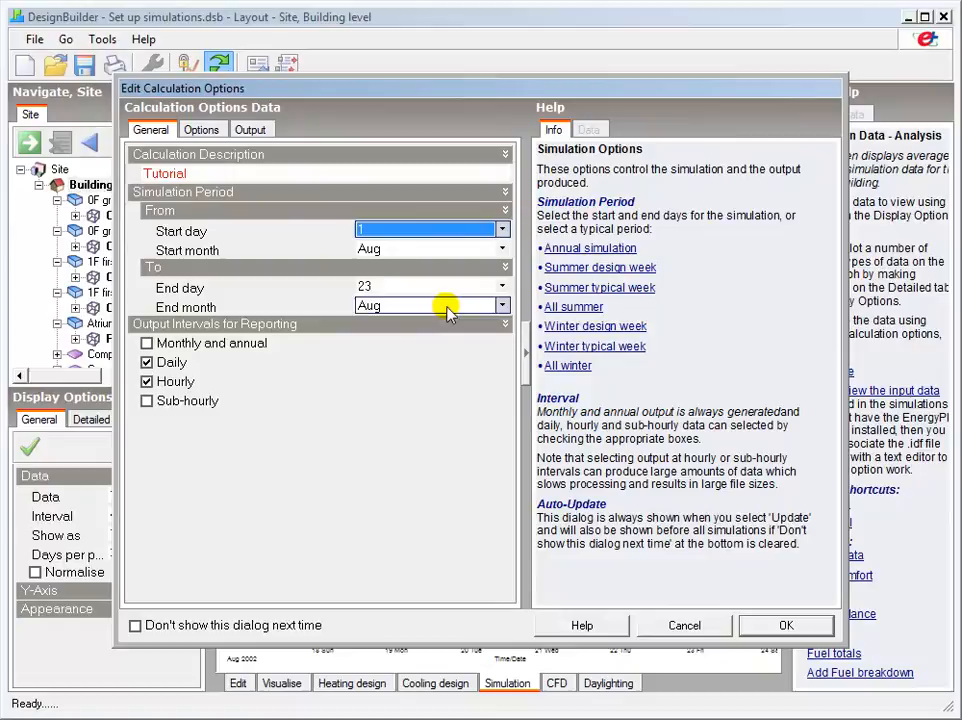
pyautogui.click(430, 248)
pyautogui.click(500, 266)
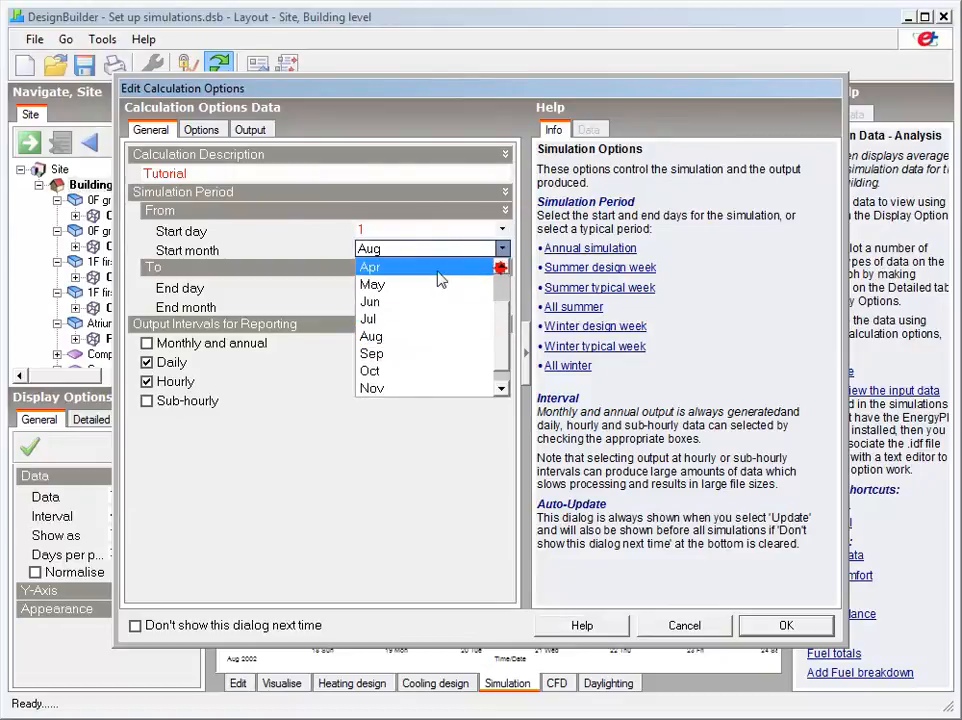
pyautogui.click(480, 267)
# Step: Set the end of the simulation period to 30 Apr
pyautogui.click(401, 287)
pyautogui.click(498, 287)
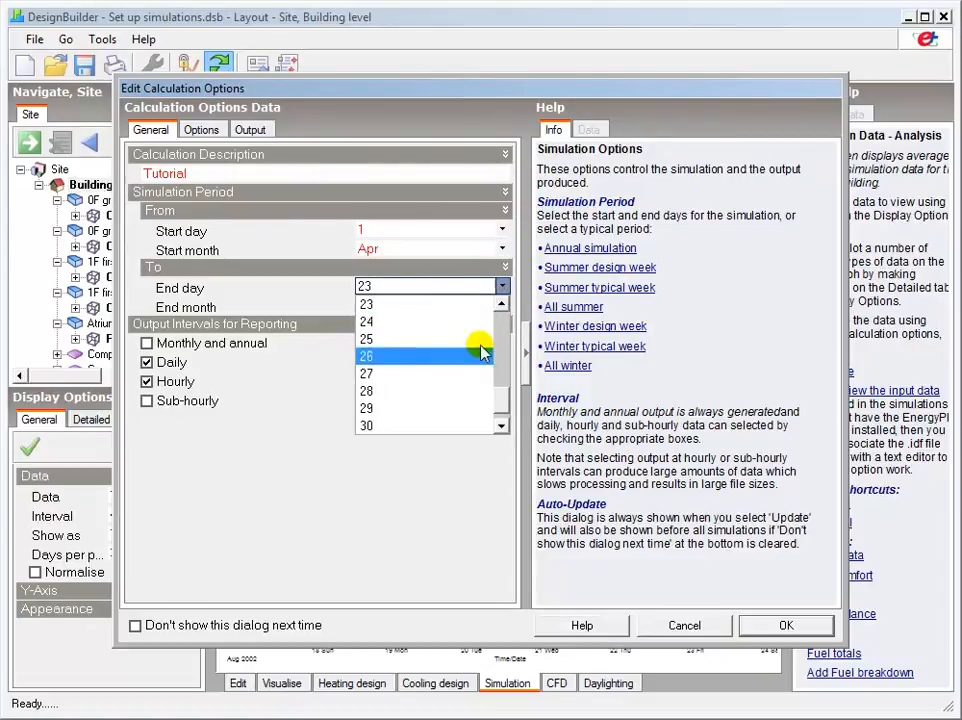
pyautogui.click(487, 428)
pyautogui.click(502, 306)
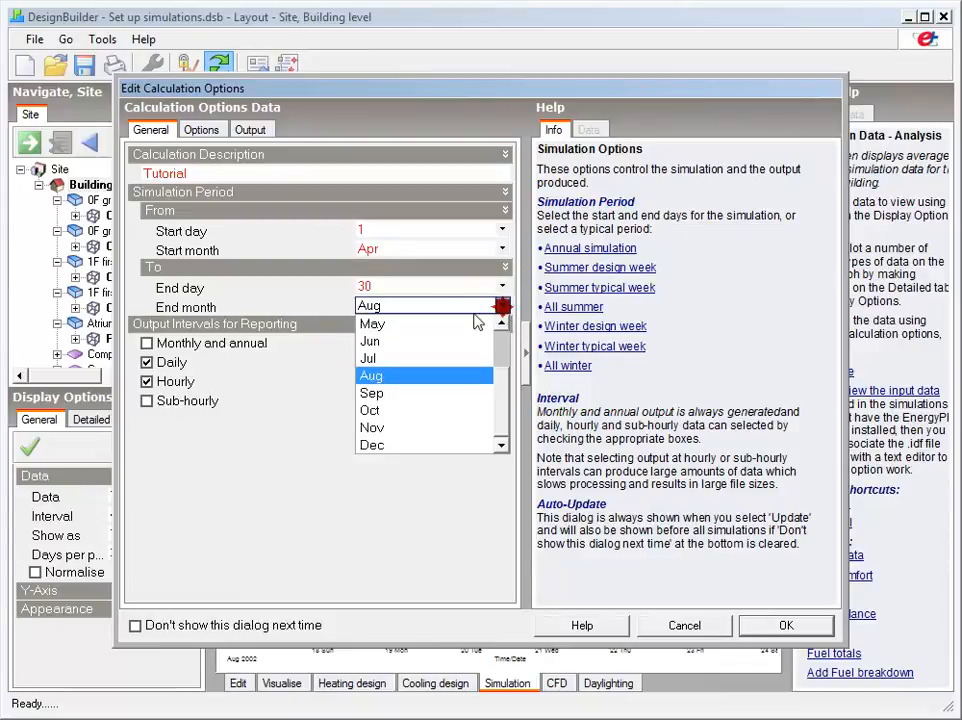
pyautogui.click(501, 323)
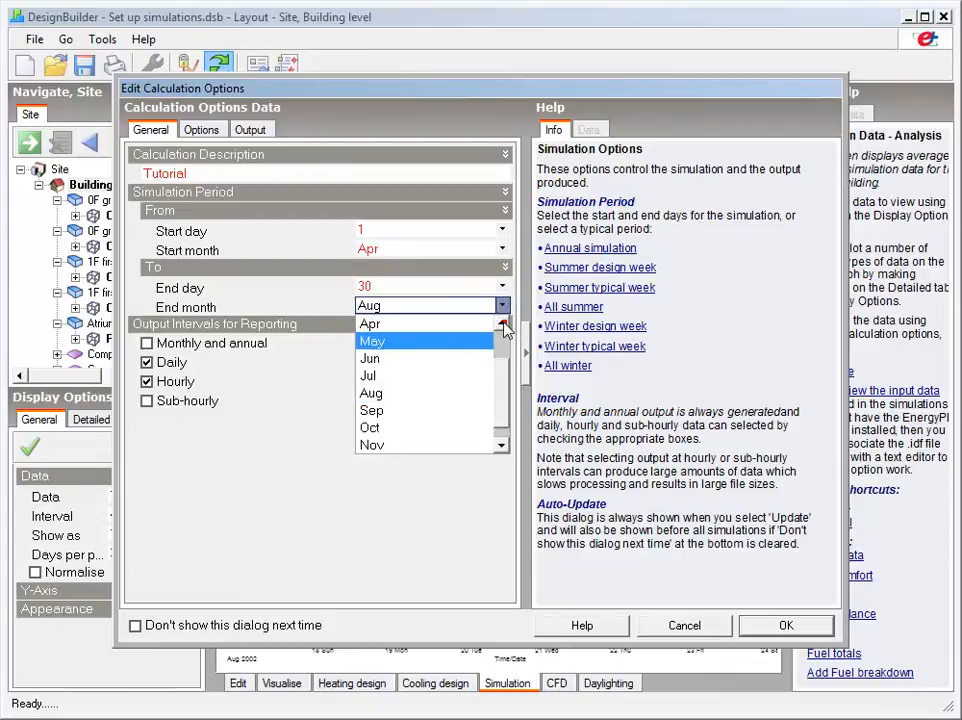
pyautogui.click(429, 325)
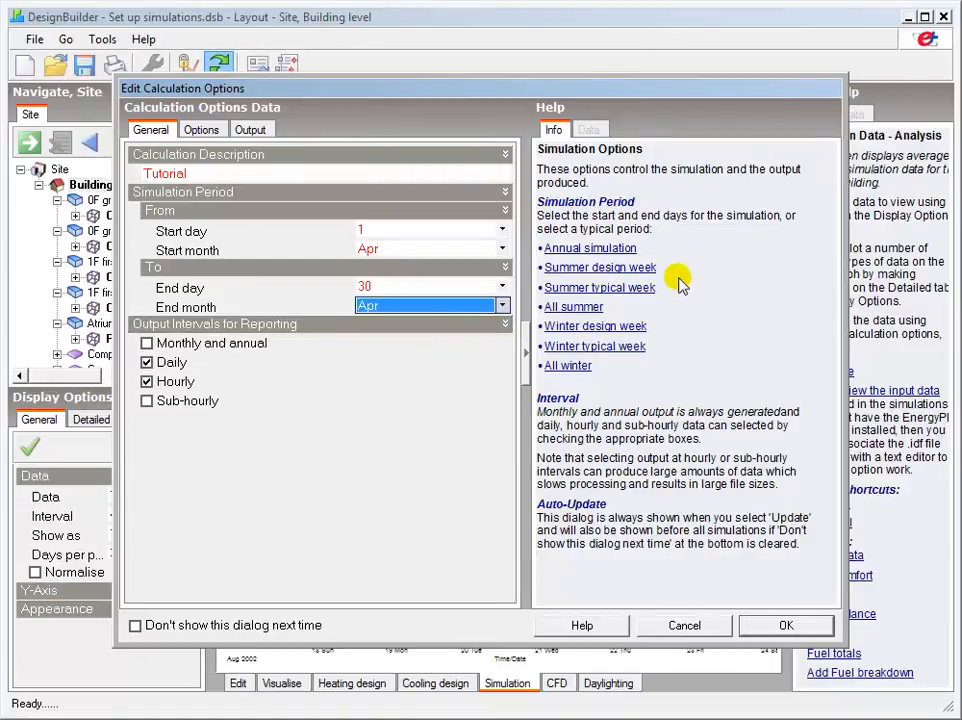
# Step: Try the predefined Summer design week and All summer simulation periods
pyautogui.click(614, 268)
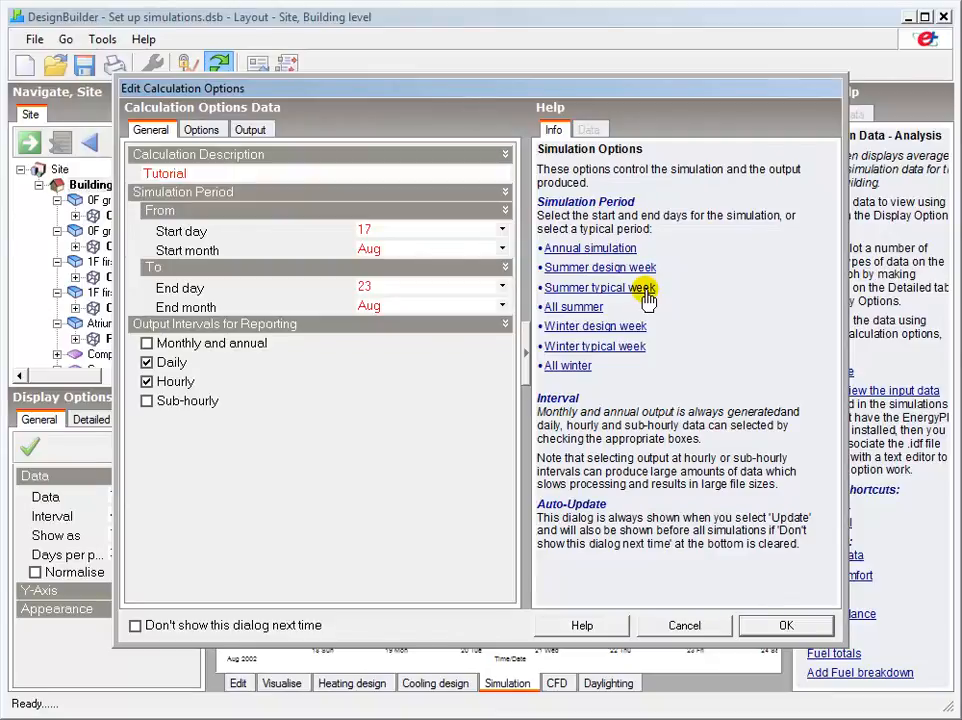
pyautogui.click(590, 308)
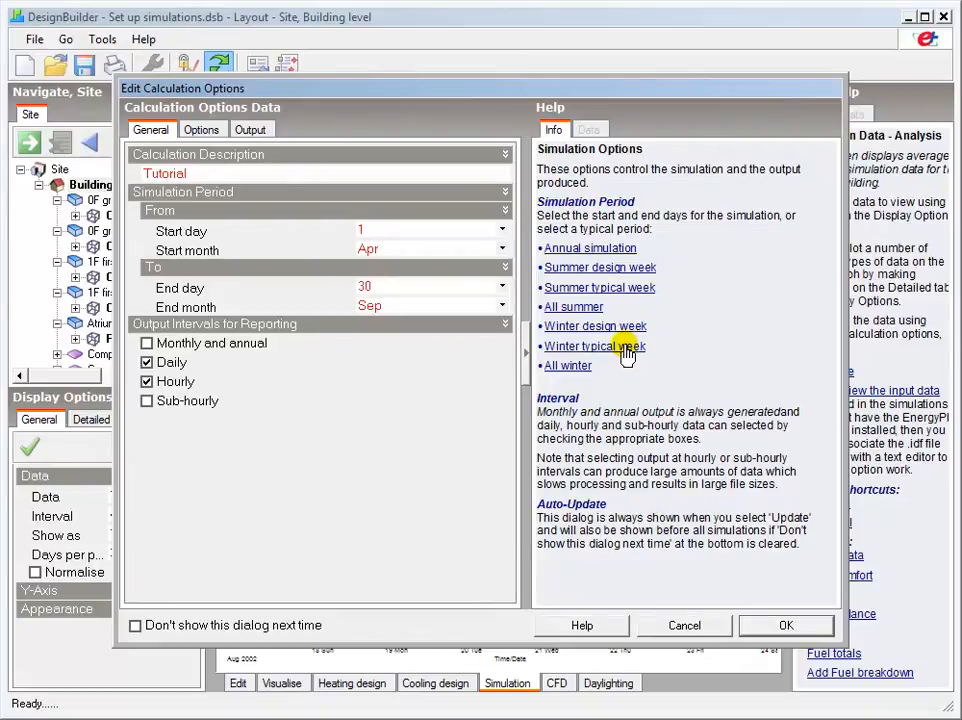
# Step: Apply the All winter simulation period and enable sub-hourly output reporting
pyautogui.click(570, 368)
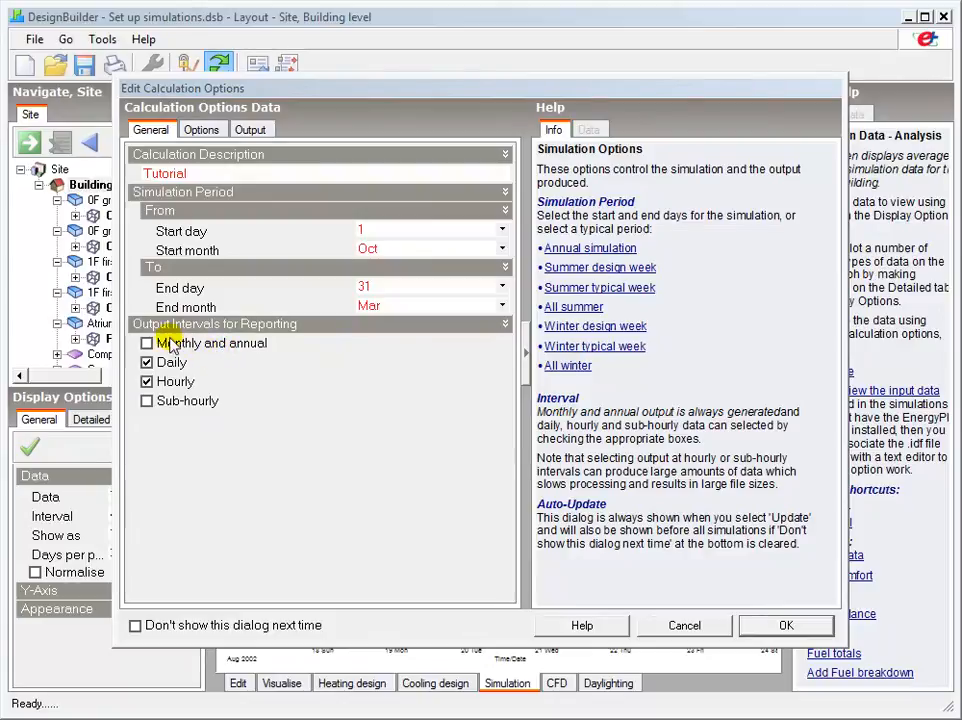
pyautogui.click(147, 402)
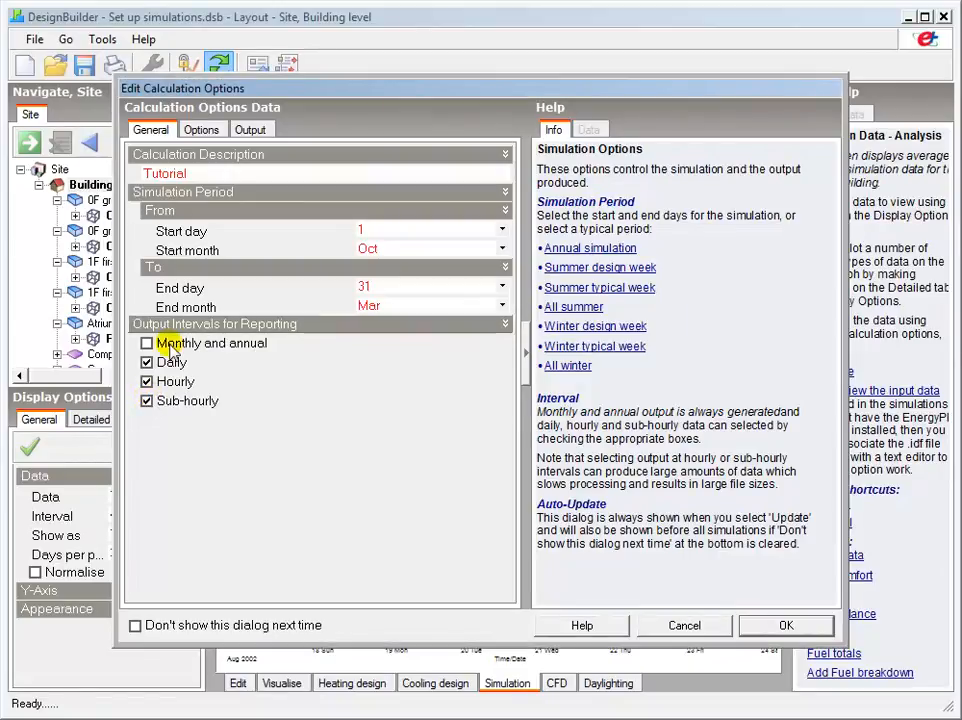
# Step: Examine the available time steps per hour for the EnergyPlus simulation, keeping the current choice
pyautogui.click(201, 131)
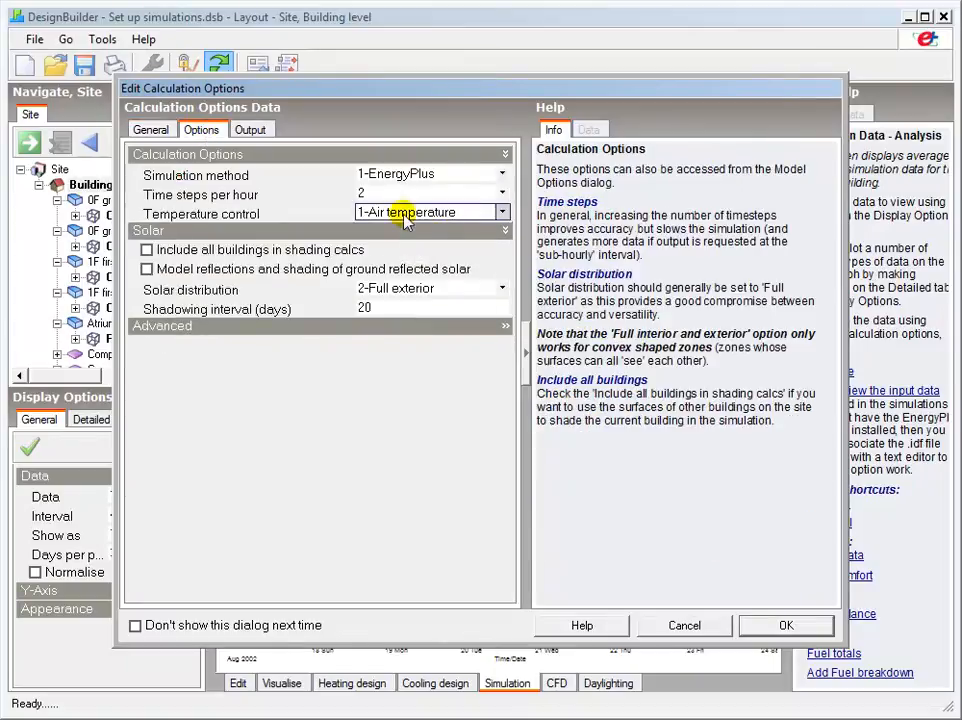
pyautogui.click(502, 193)
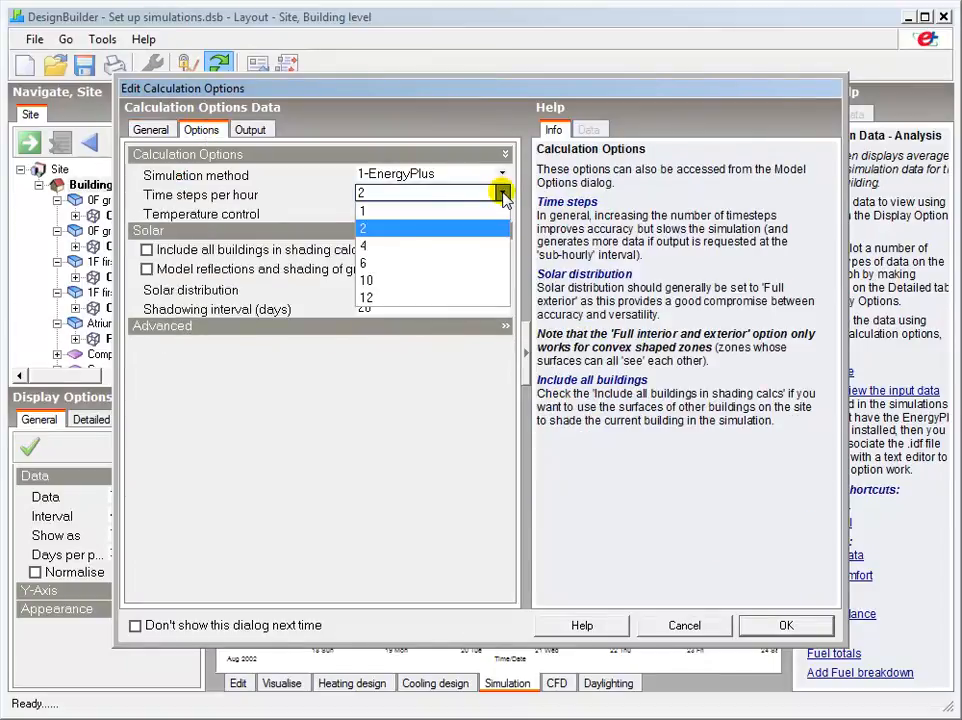
pyautogui.click(503, 195)
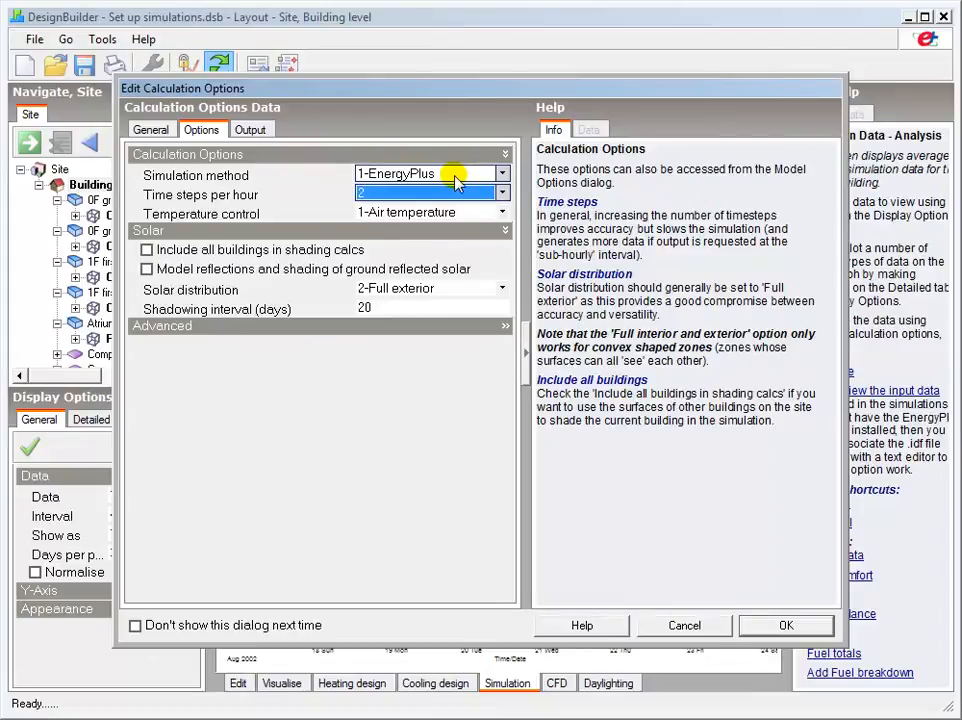
pyautogui.click(502, 194)
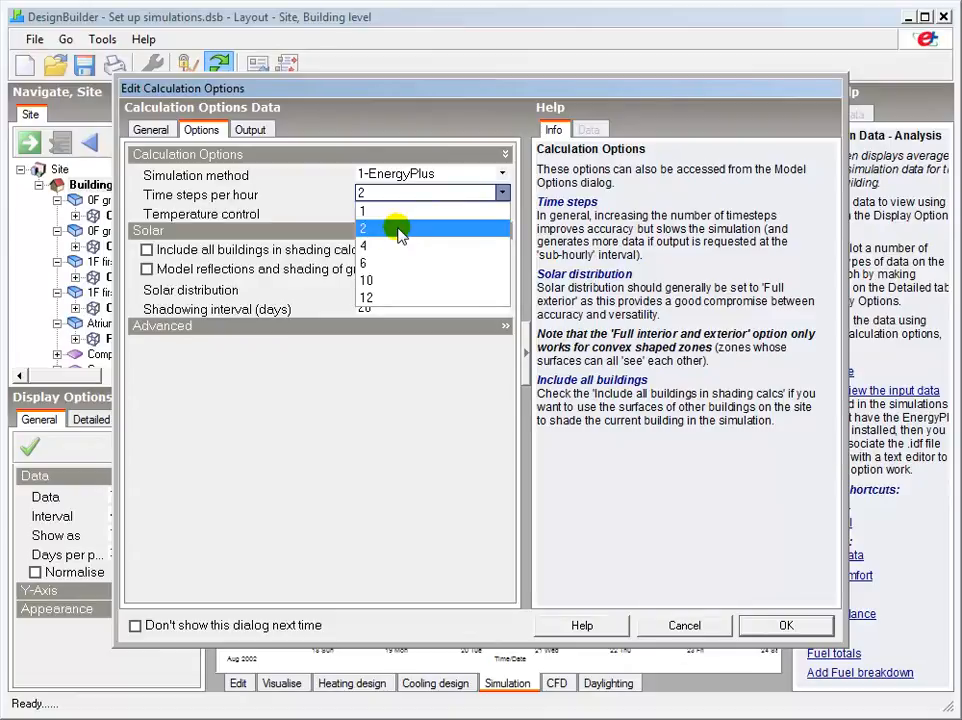
pyautogui.click(503, 196)
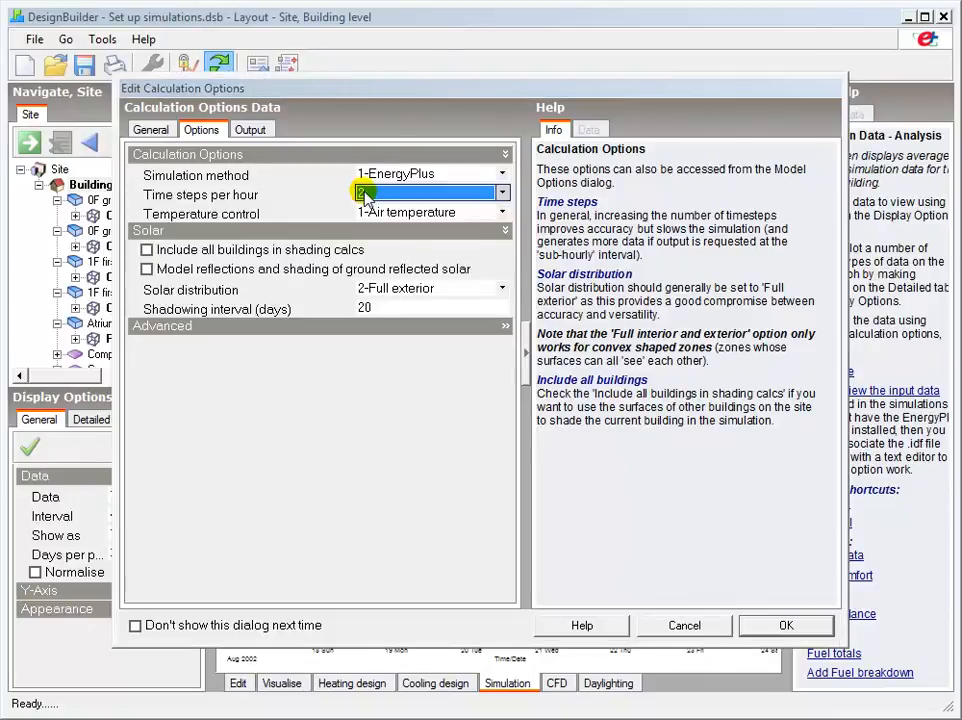
# Step: Examine the temperature control choices and read the help topic on air versus operative temperature control
pyautogui.click(503, 214)
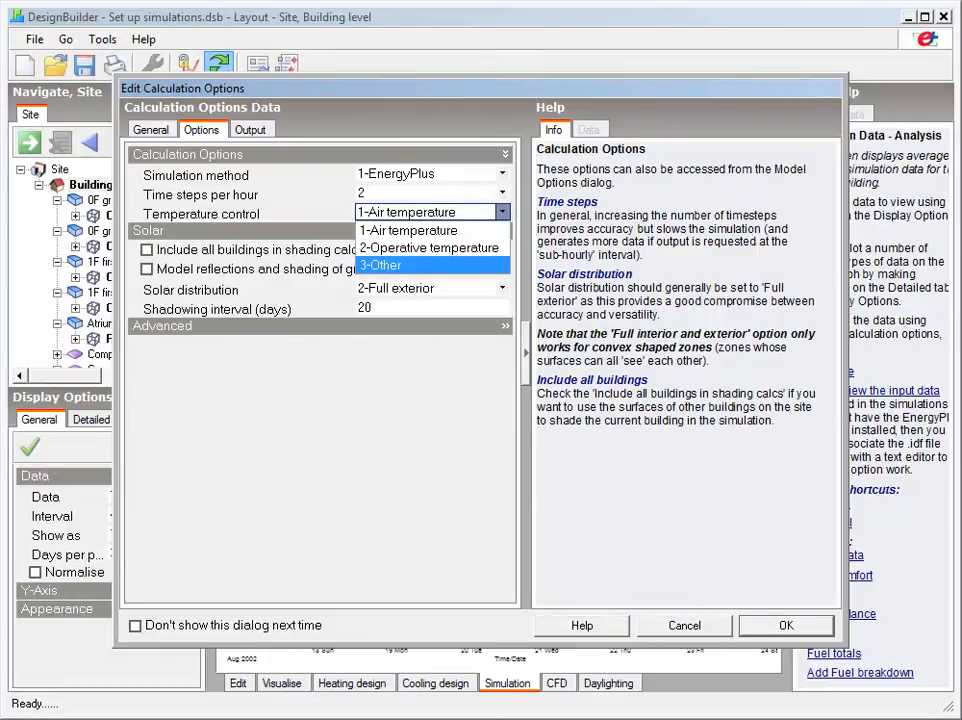
pyautogui.click(474, 719)
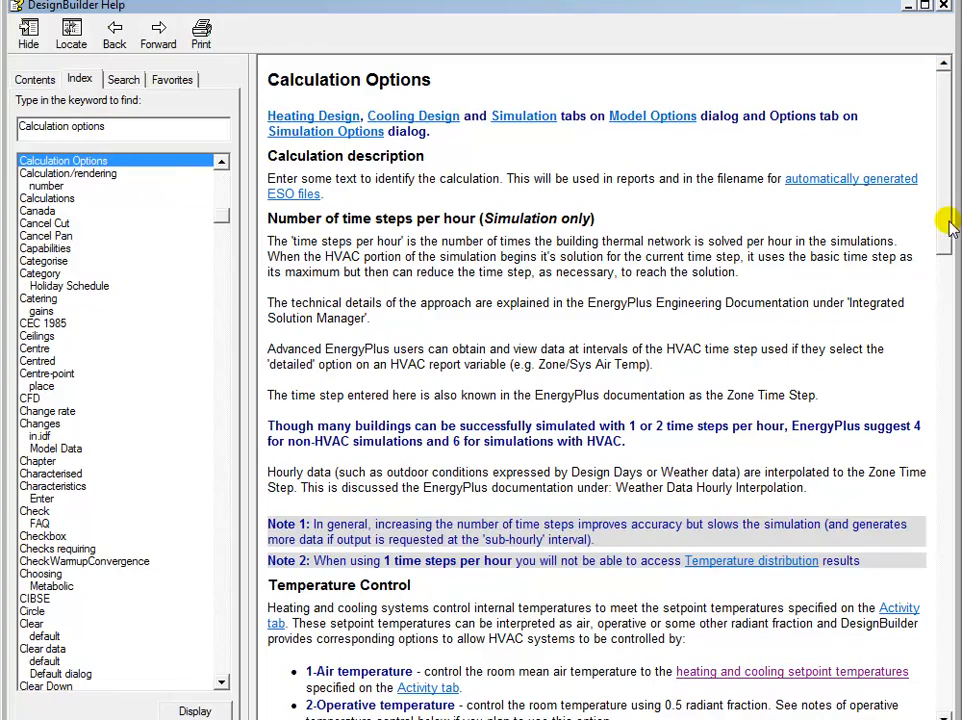
pyautogui.moveTo(941, 189); pyautogui.dragTo(951, 530)
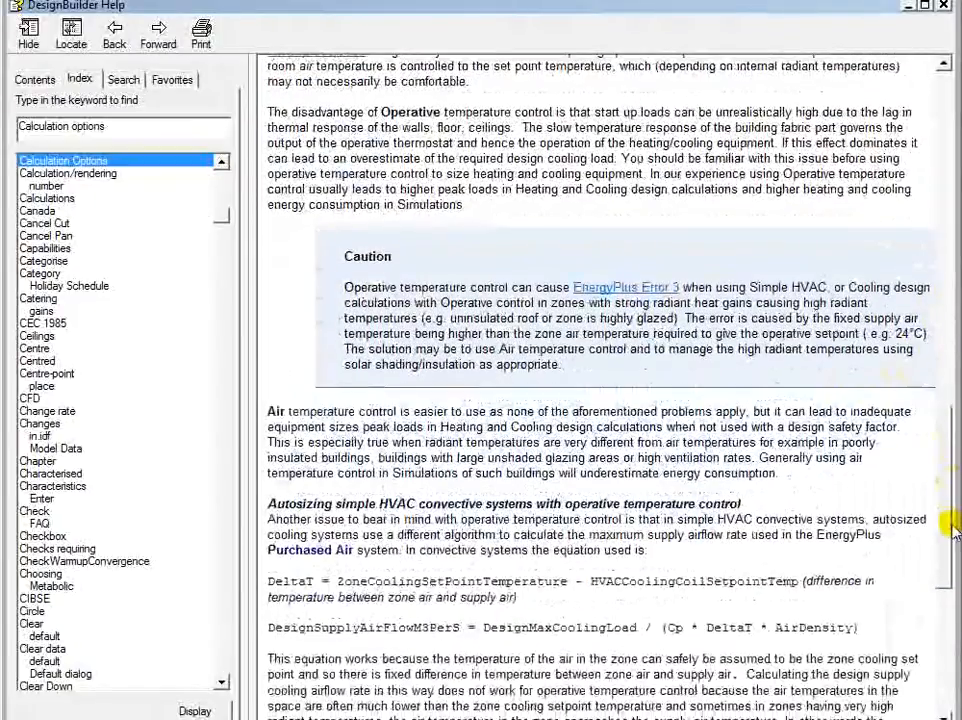
pyautogui.click(909, 7)
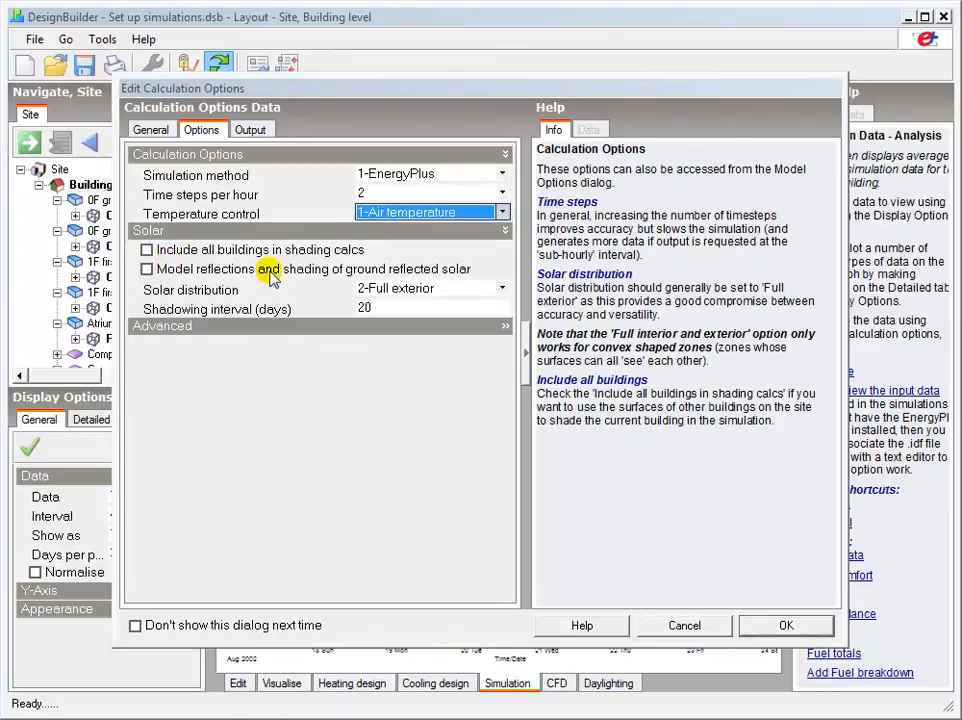
# Step: Examine the solar distribution choices, the shadowing interval and the advanced calculation options, keeping the current settings
pyautogui.click(502, 289)
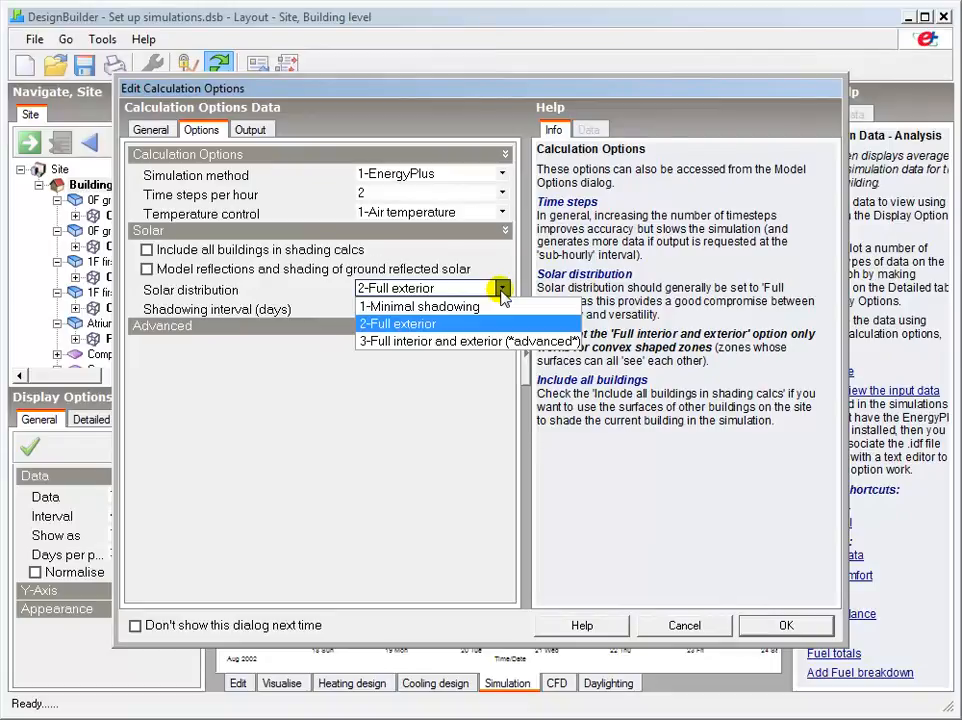
pyautogui.click(502, 290)
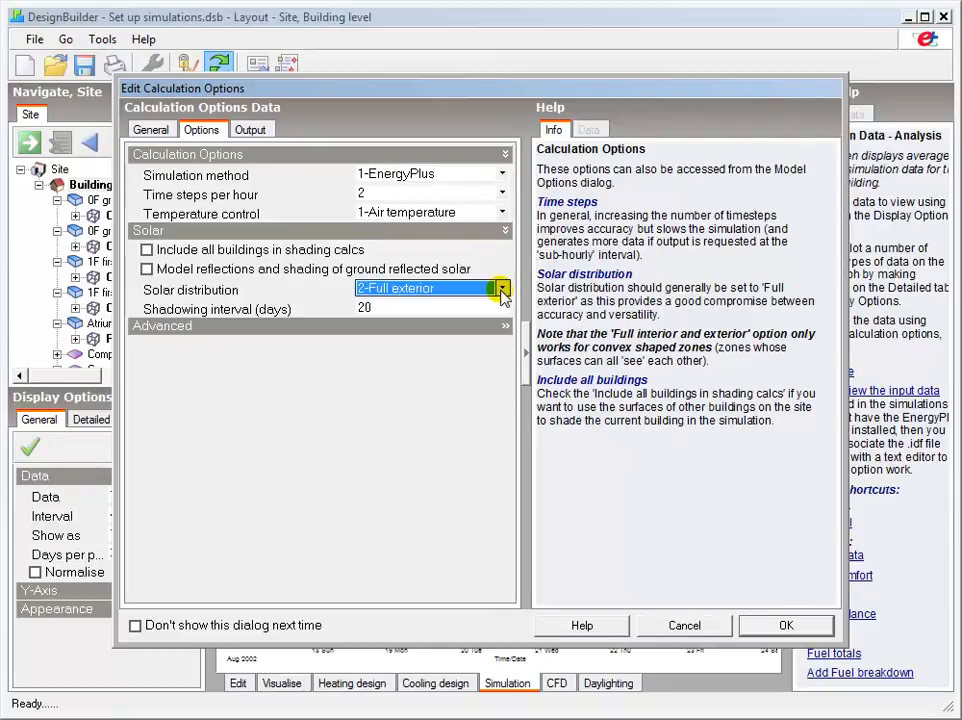
pyautogui.click(501, 291)
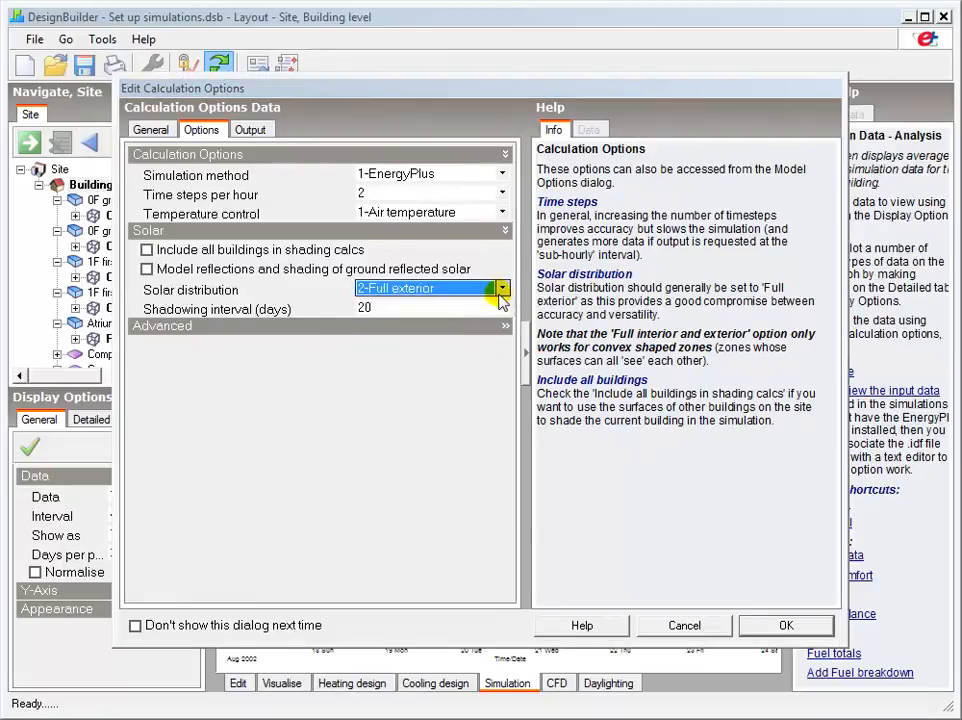
pyautogui.click(502, 290)
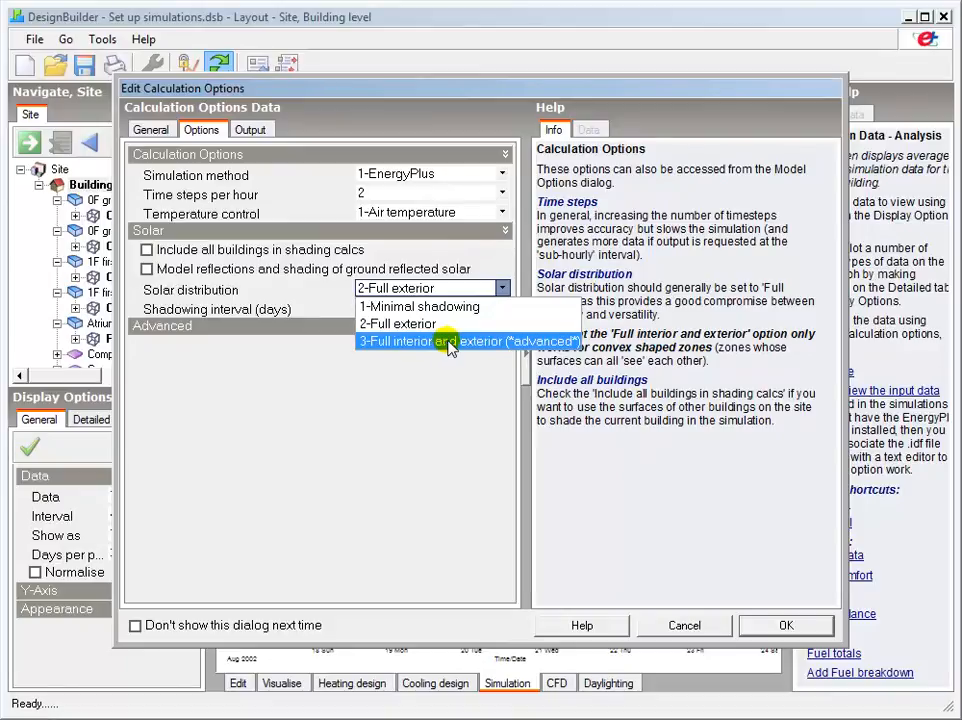
pyautogui.click(501, 289)
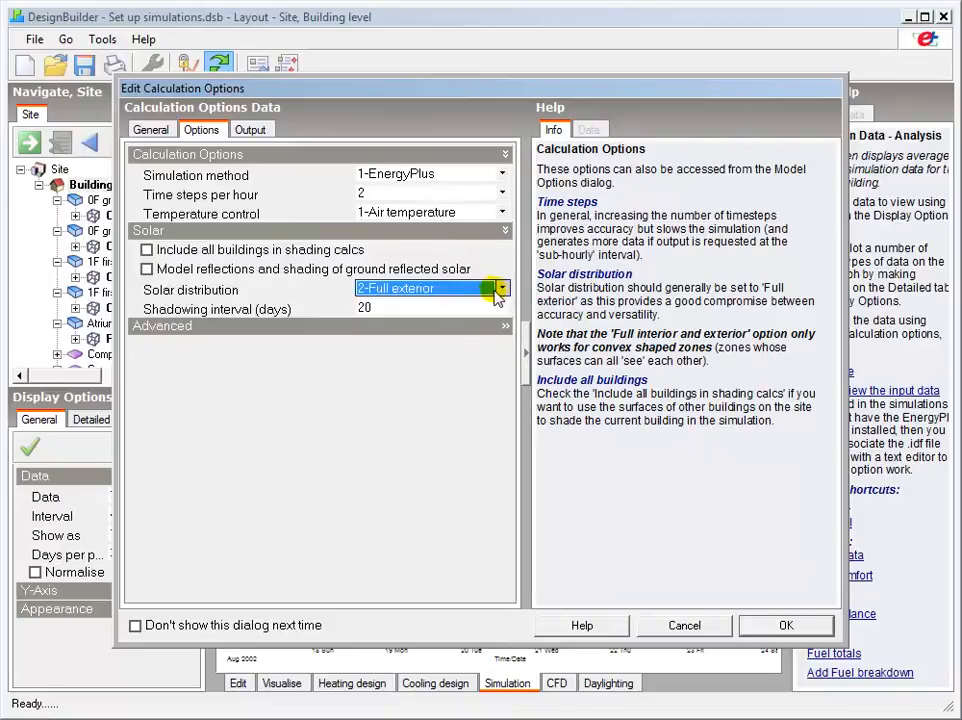
pyautogui.click(366, 309)
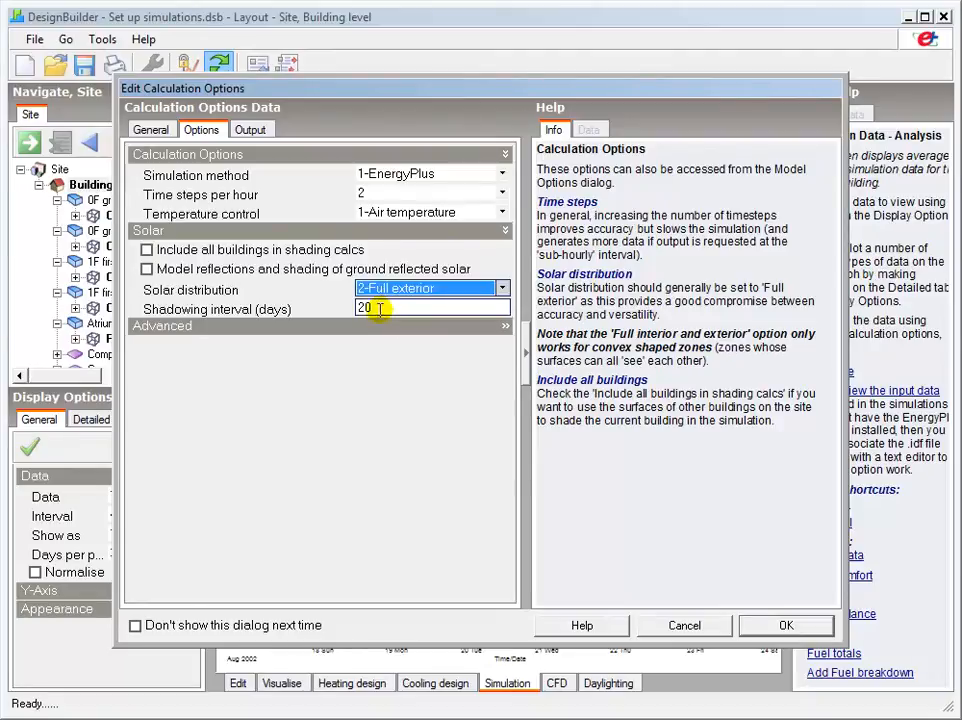
pyautogui.click(299, 330)
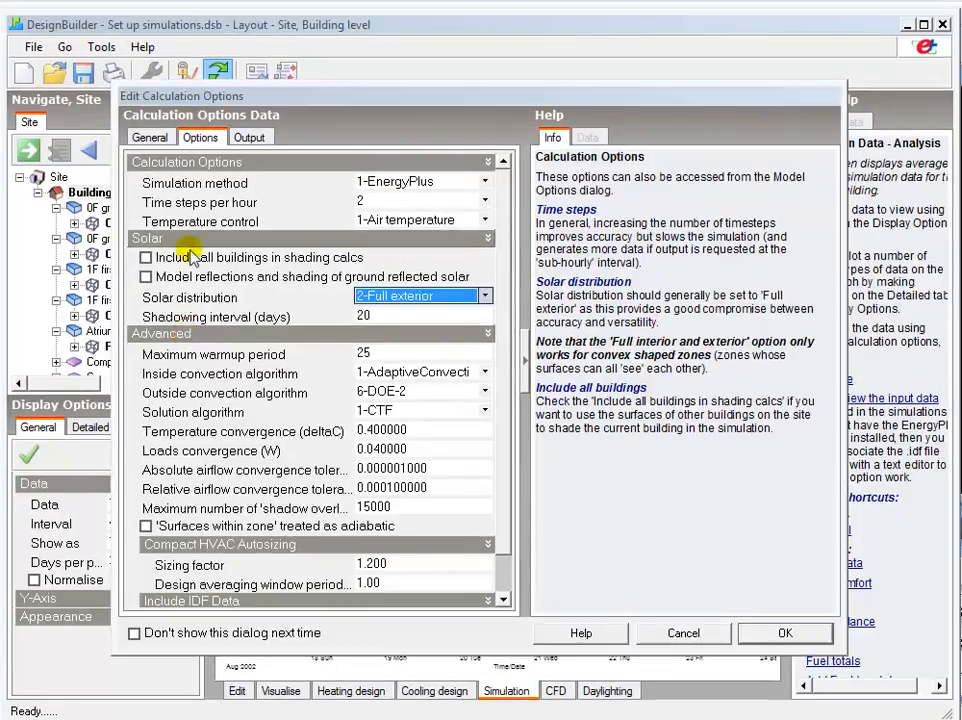
# Step: In the output options, restrict the zone environmental and comfort reports to 2-Just occupied periods
pyautogui.click(250, 140)
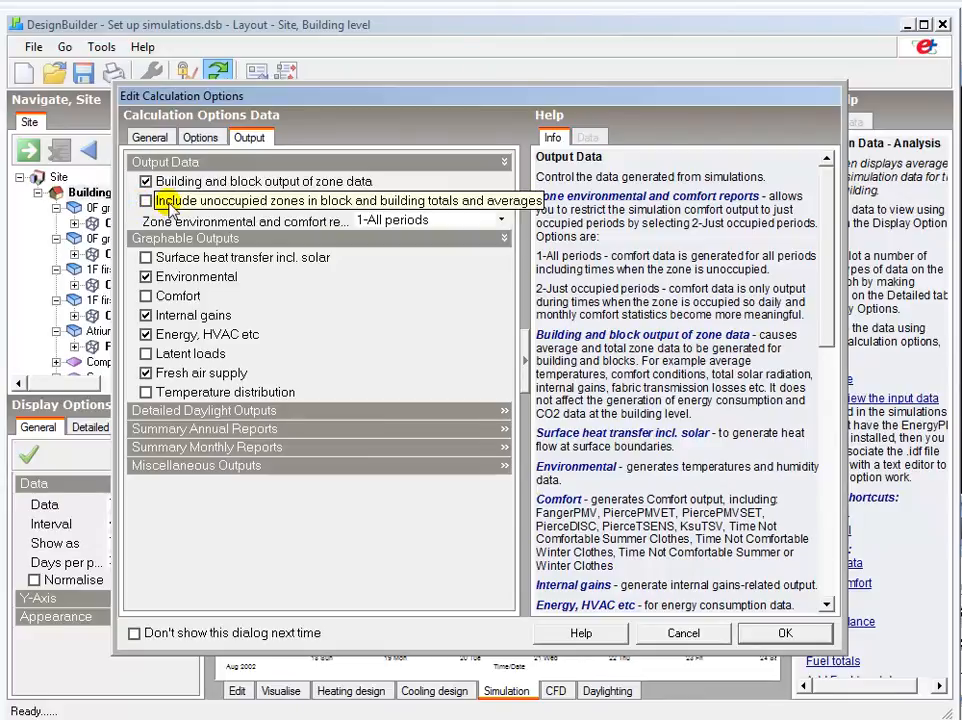
pyautogui.click(146, 201)
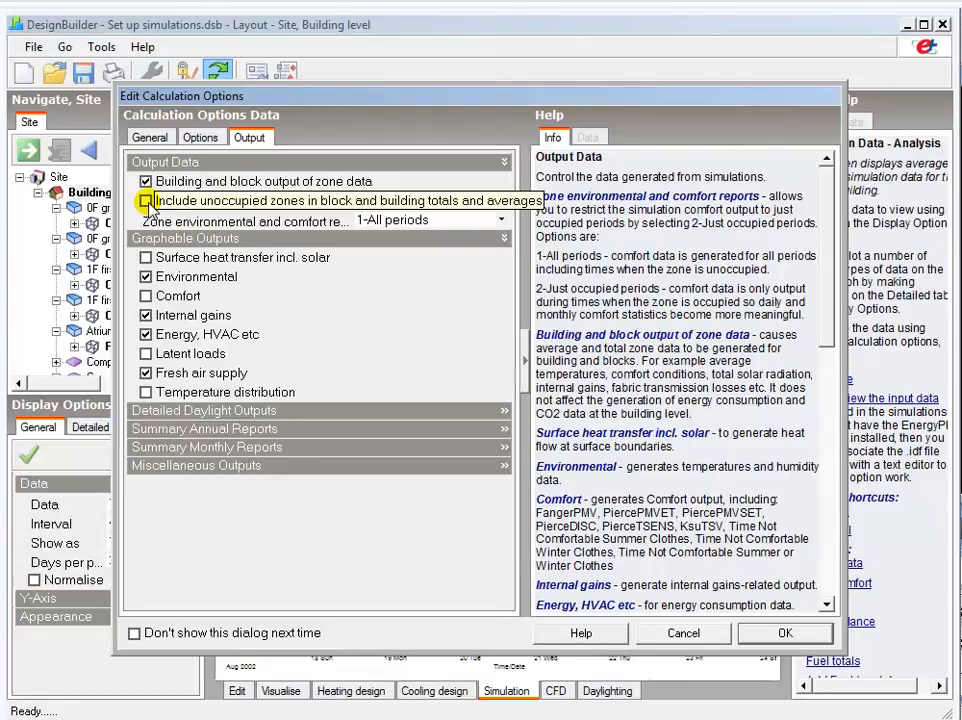
pyautogui.click(501, 220)
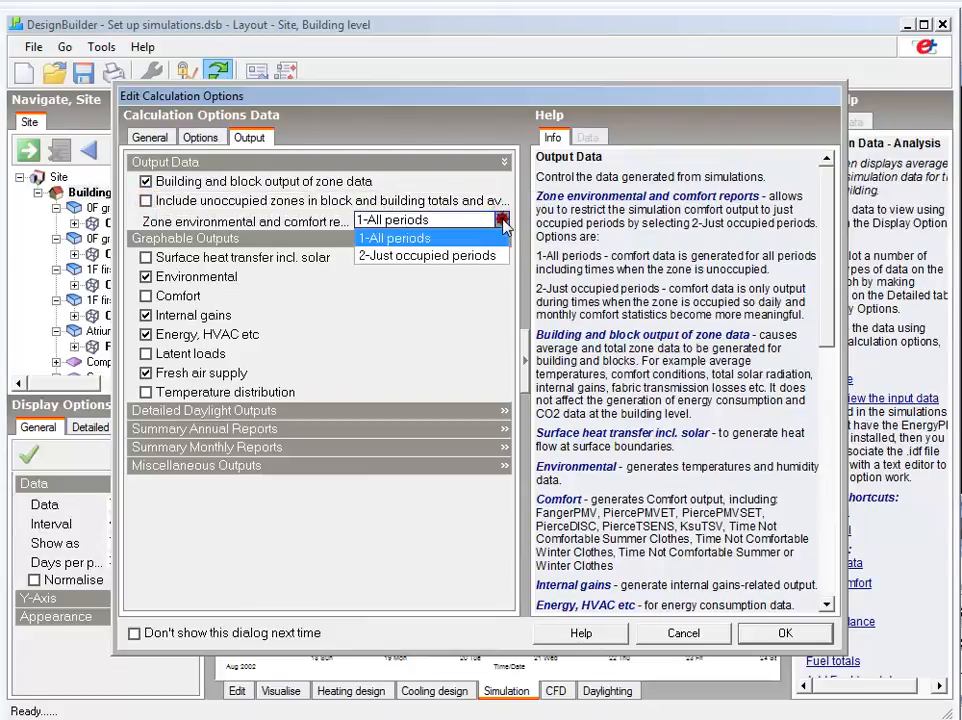
pyautogui.click(463, 256)
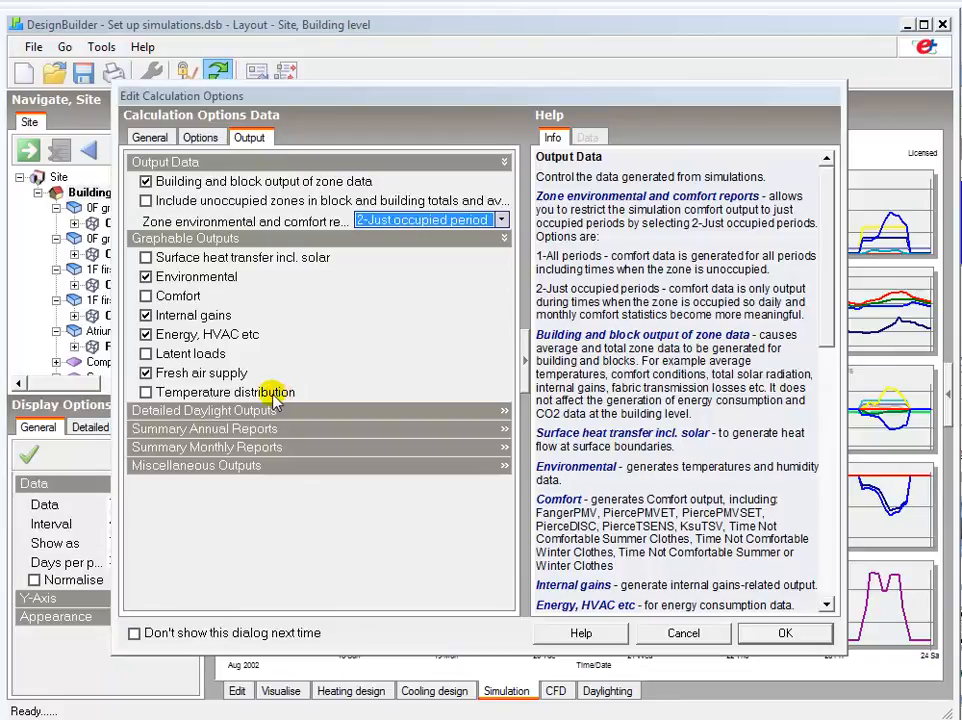
# Step: Enable temperature distribution output and disable fresh air supply, energy and HVAC, internal gains, environmental, and building and block output of zone data
pyautogui.click(258, 396)
pyautogui.click(207, 375)
pyautogui.click(195, 340)
pyautogui.click(202, 315)
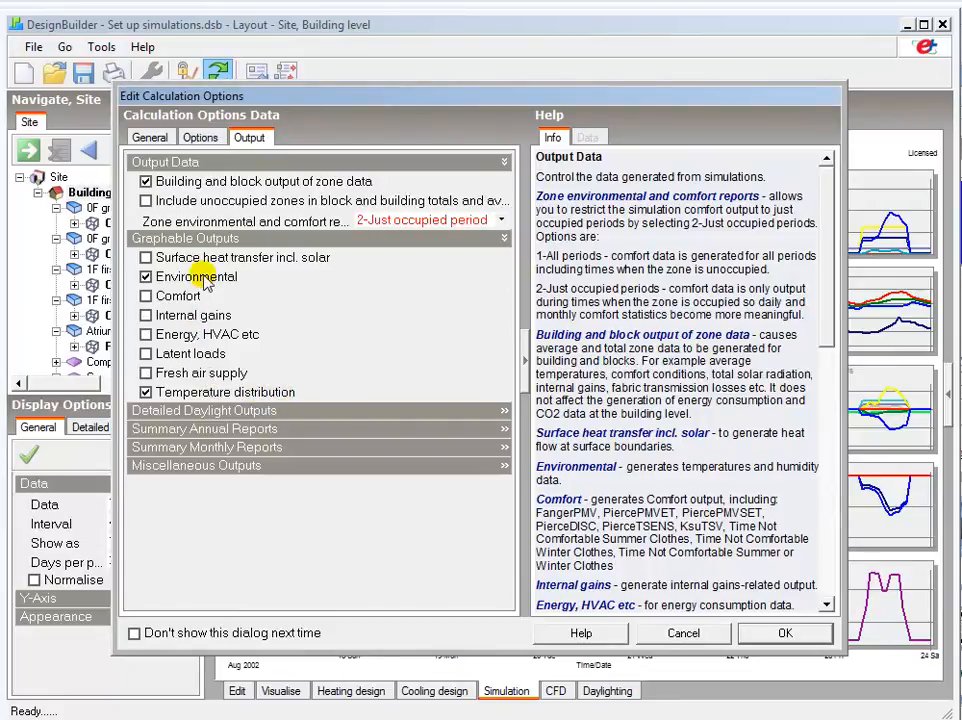
pyautogui.click(200, 277)
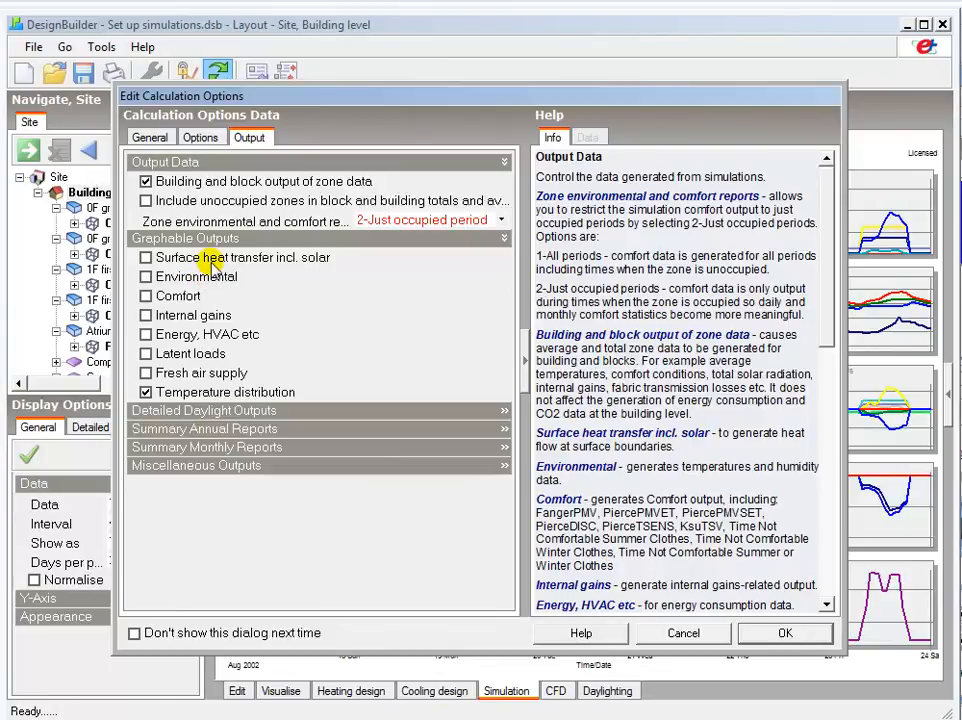
pyautogui.click(211, 183)
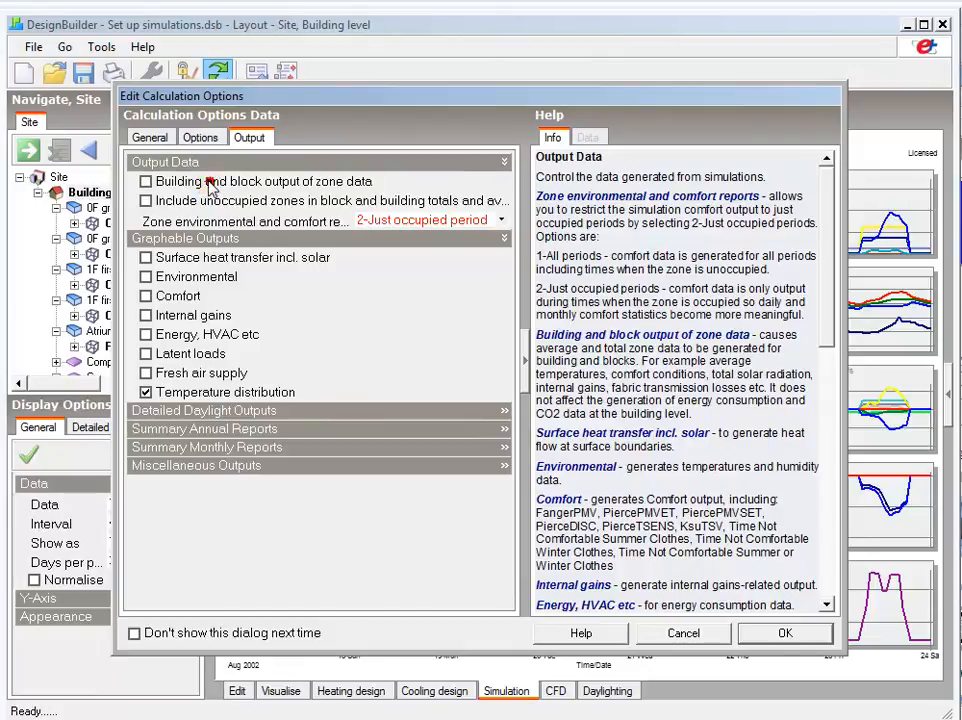
# Step: Restrict the reporting intervals to monthly and annual only, and apply the predefined Annual simulation period
pyautogui.click(201, 140)
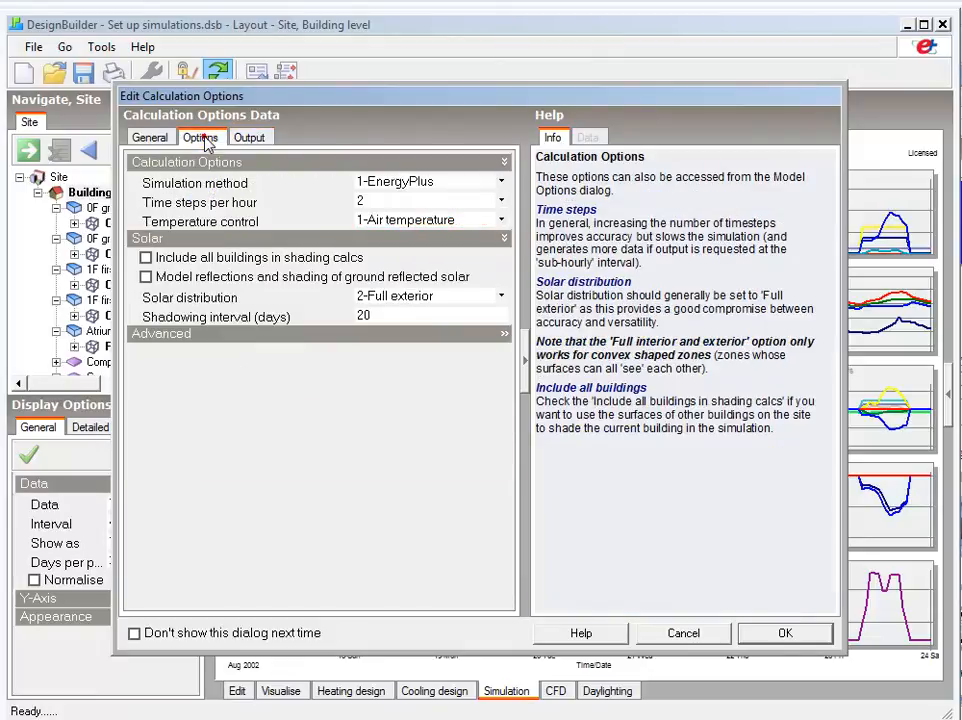
pyautogui.click(148, 140)
pyautogui.click(172, 353)
pyautogui.click(170, 370)
pyautogui.click(176, 389)
pyautogui.click(178, 409)
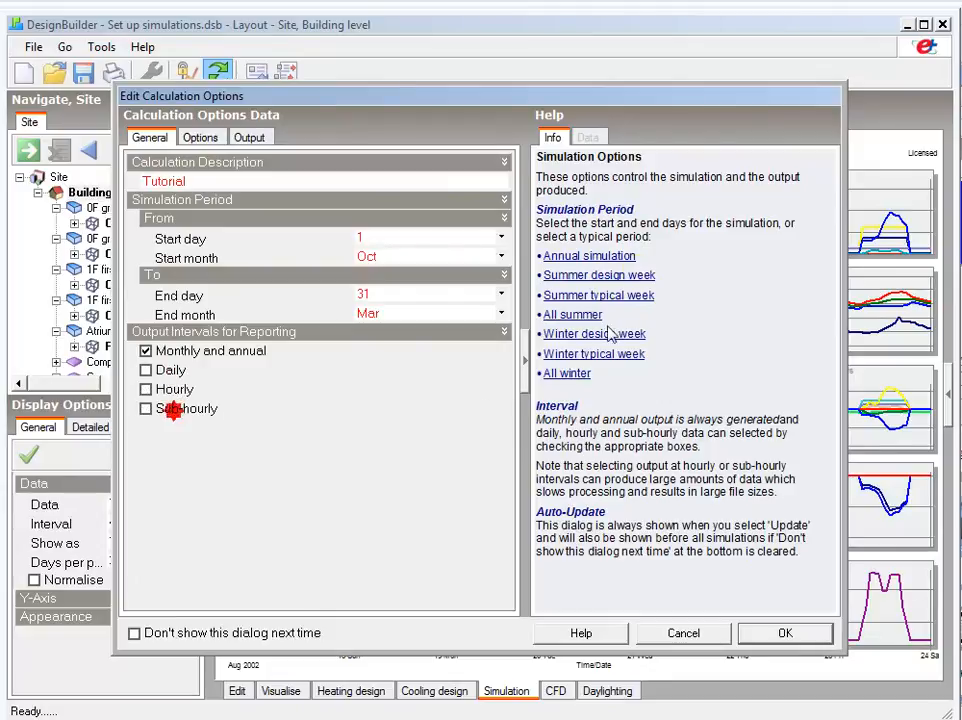
pyautogui.click(578, 257)
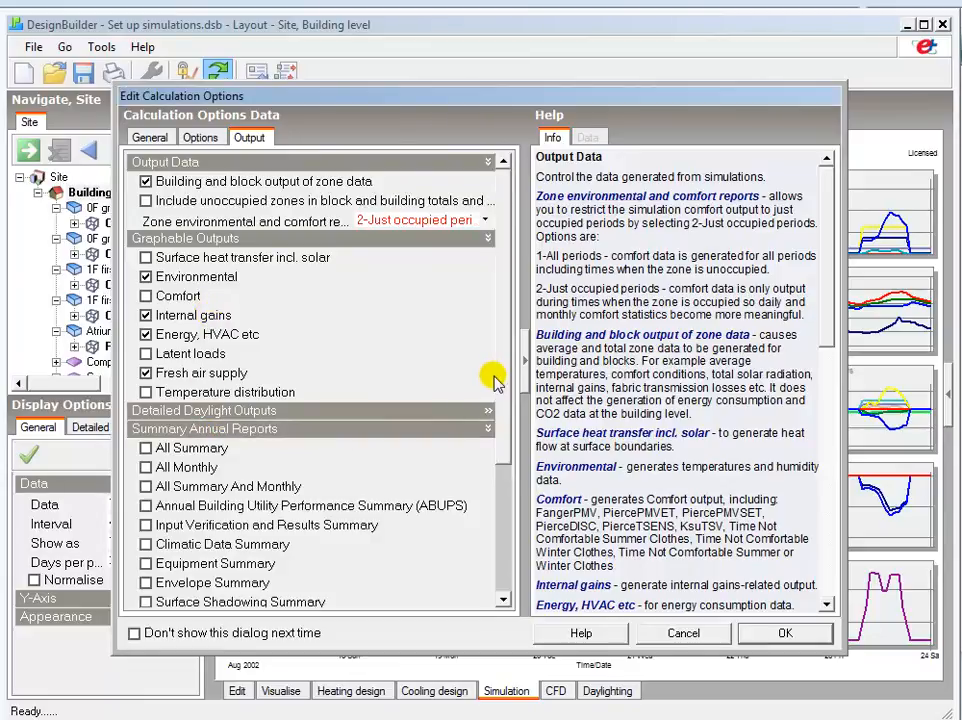
# Step: Examine the summary annual reports and summary monthly reports available as simulation output, leaving them unselected
pyautogui.scroll(-4, 494, 383)
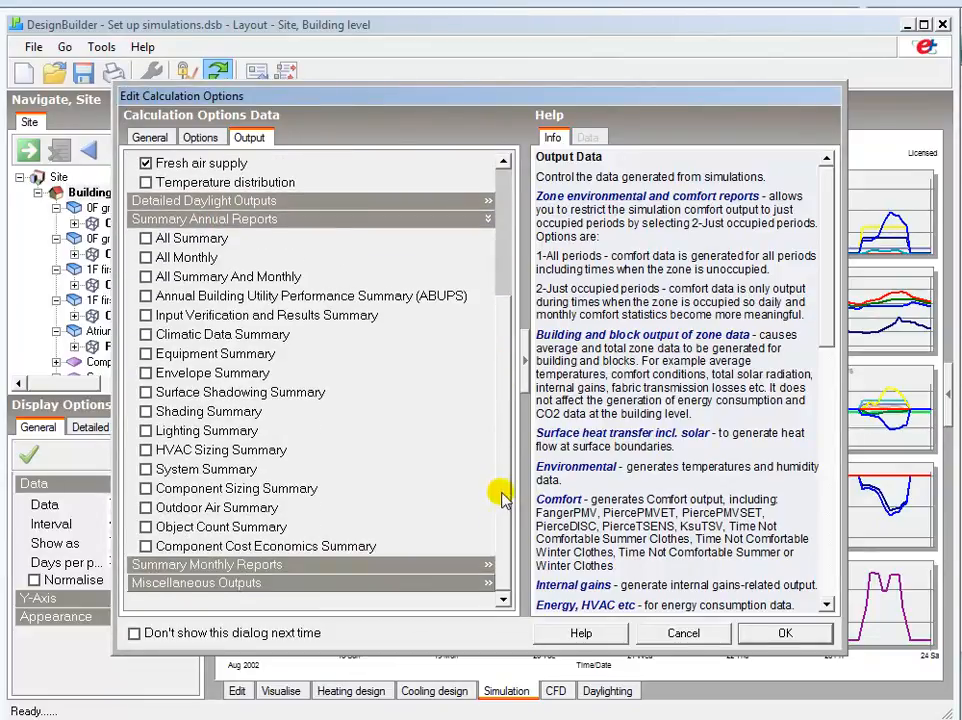
pyautogui.click(354, 219)
pyautogui.click(283, 450)
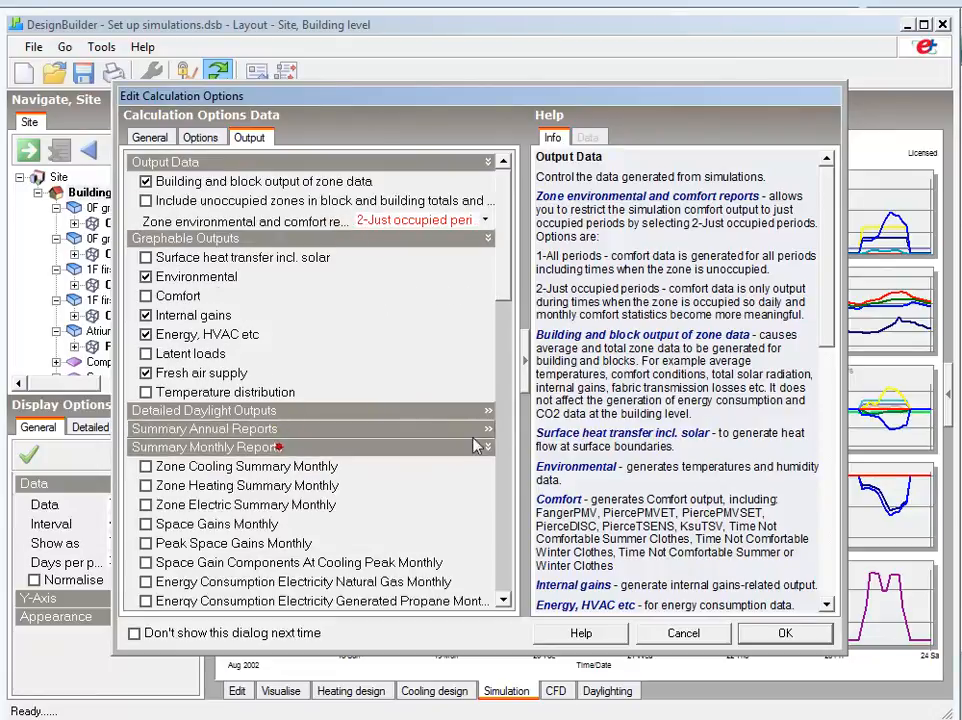
pyautogui.scroll(-1, 505, 272)
pyautogui.moveTo(505, 272)
pyautogui.mouseDown()
pyautogui.moveTo(500, 554)
pyautogui.moveTo(502, 262)
pyautogui.mouseUp()
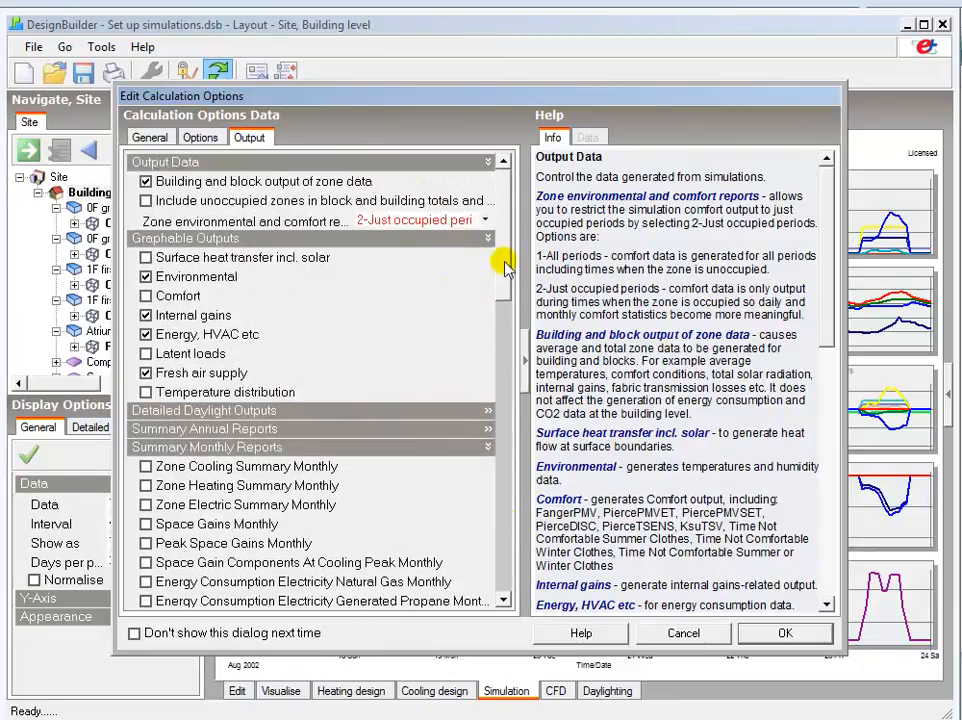
pyautogui.click(359, 448)
# Step: Try the miscellaneous outputs for storing surface and opening output, and switch surface output storage off again
pyautogui.click(176, 474)
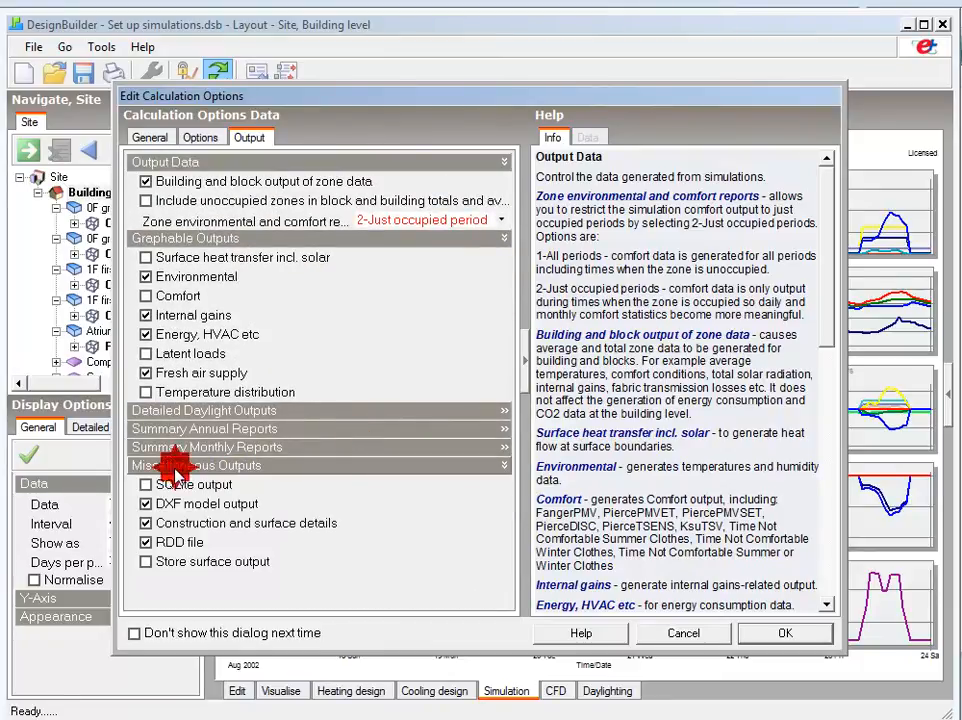
pyautogui.click(146, 562)
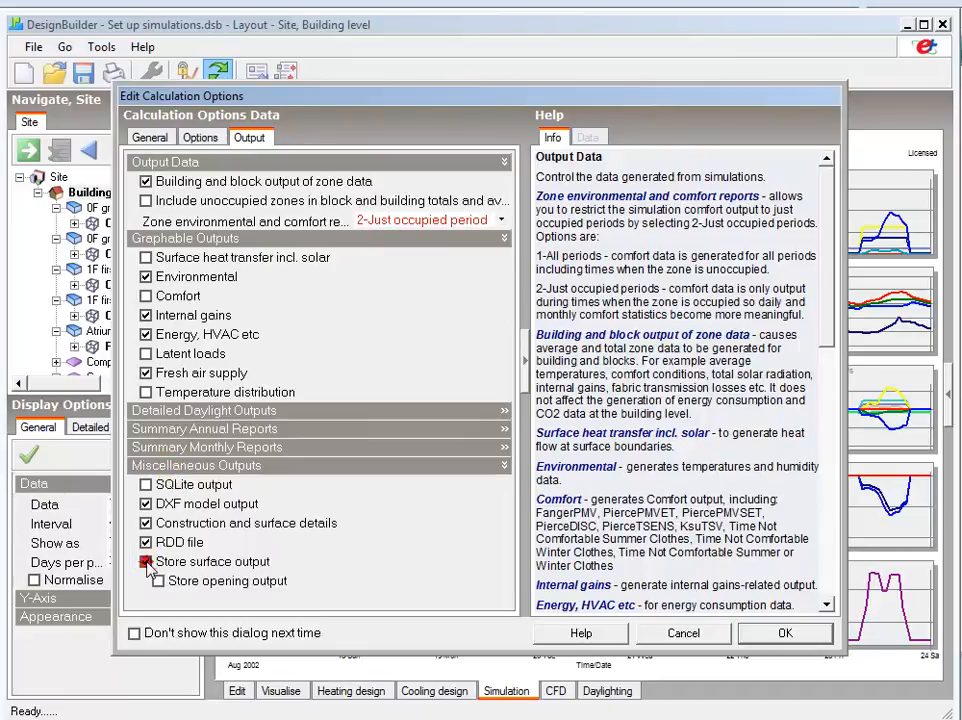
pyautogui.click(158, 582)
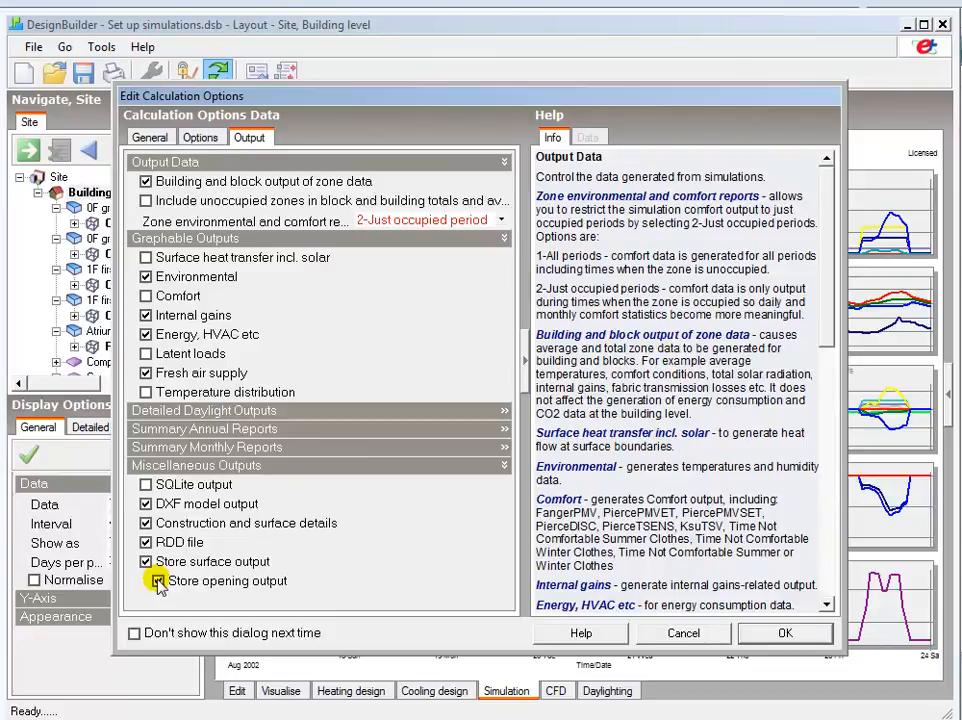
pyautogui.click(146, 562)
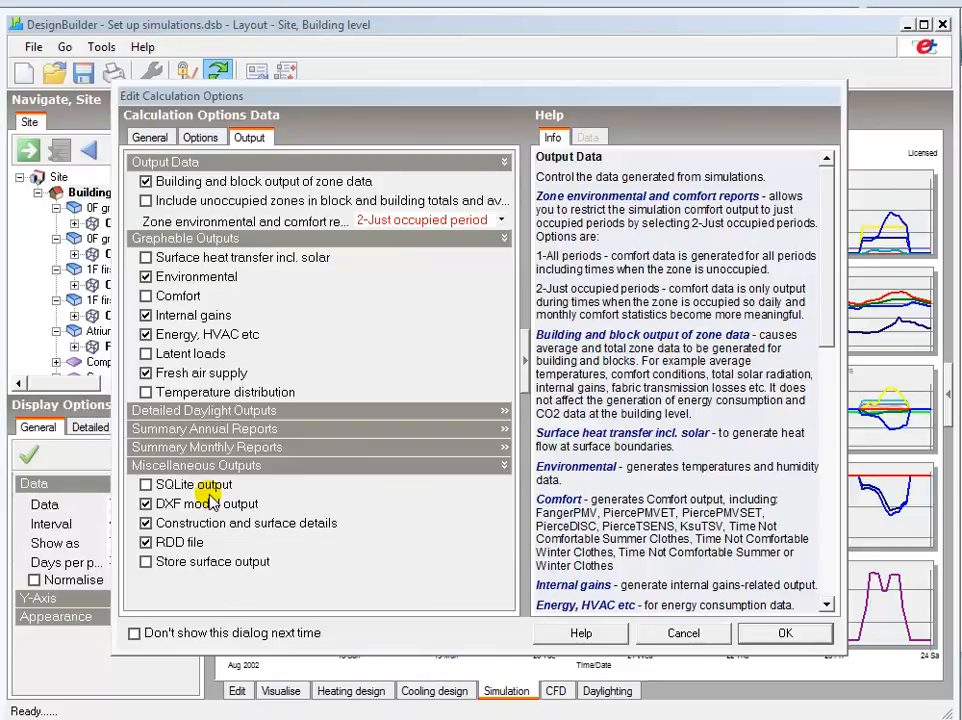
# Step: Exclude fresh air supply and environmental data from the graphable outputs, and review the general simulation period settings
pyautogui.click(201, 373)
pyautogui.click(200, 277)
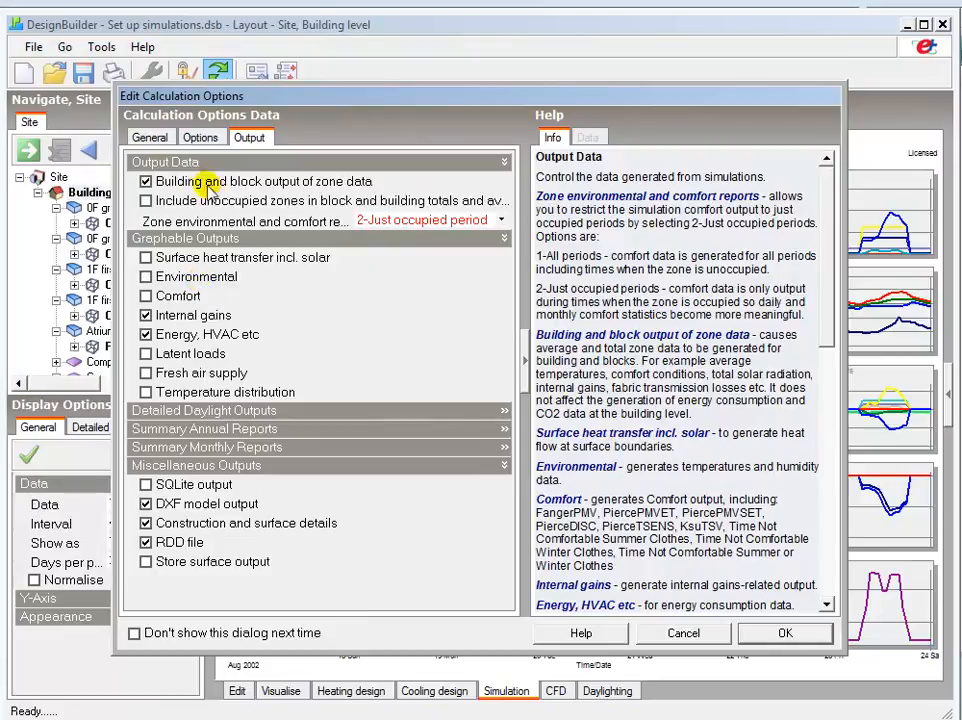
pyautogui.click(150, 138)
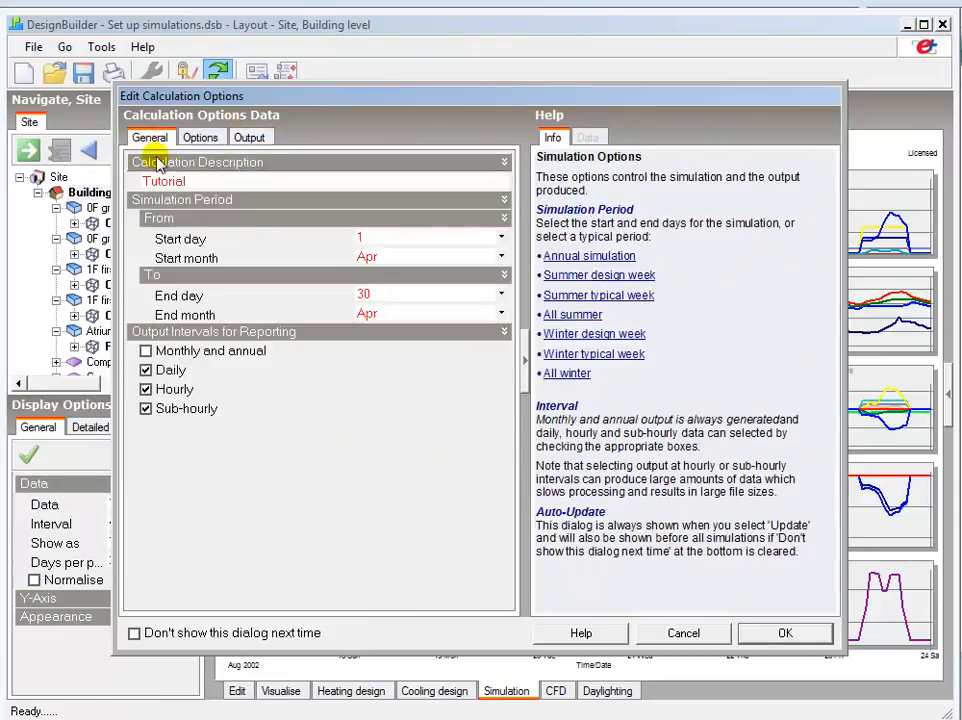
pyautogui.click(361, 239)
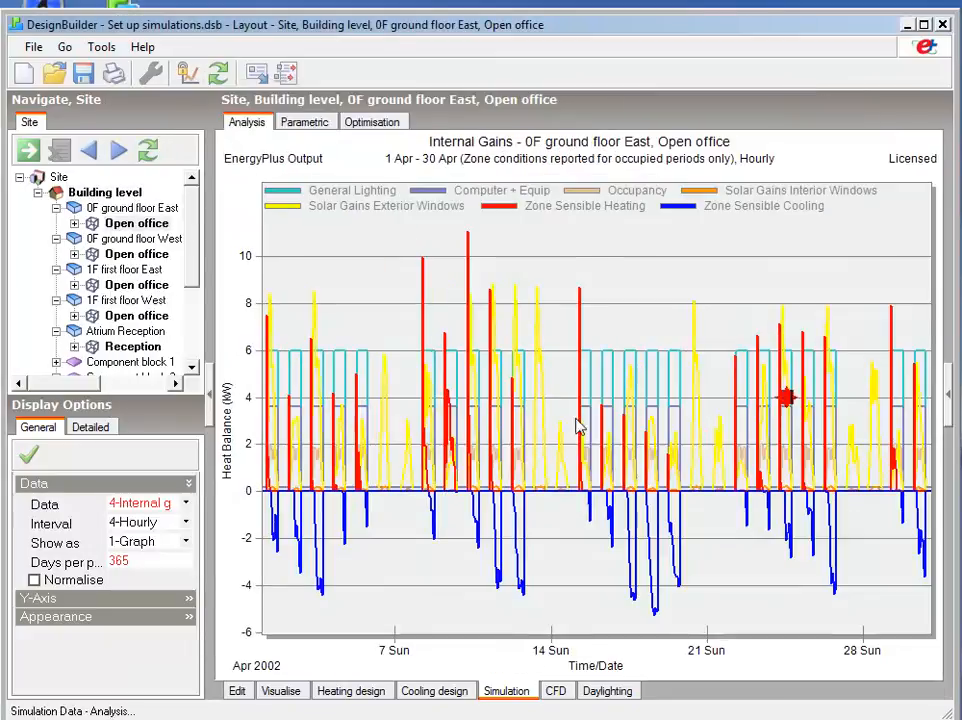
# Step: Display 7 days per page in the hourly internal gains graph and inspect individual data points, including occupancy on 3 April
pyautogui.click(120, 561)
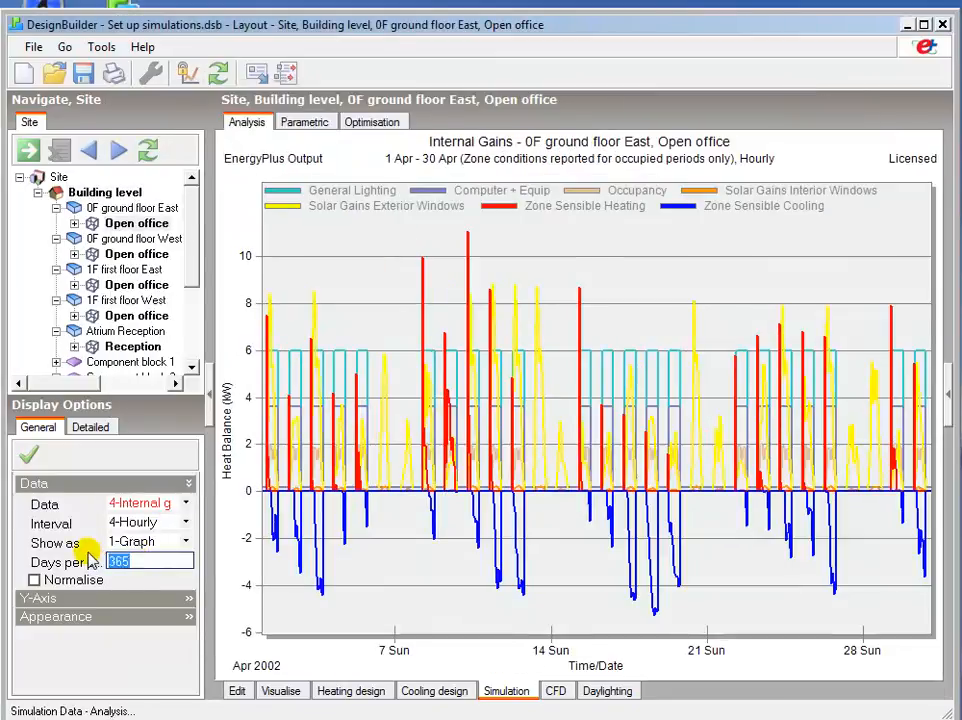
pyautogui.write('7')
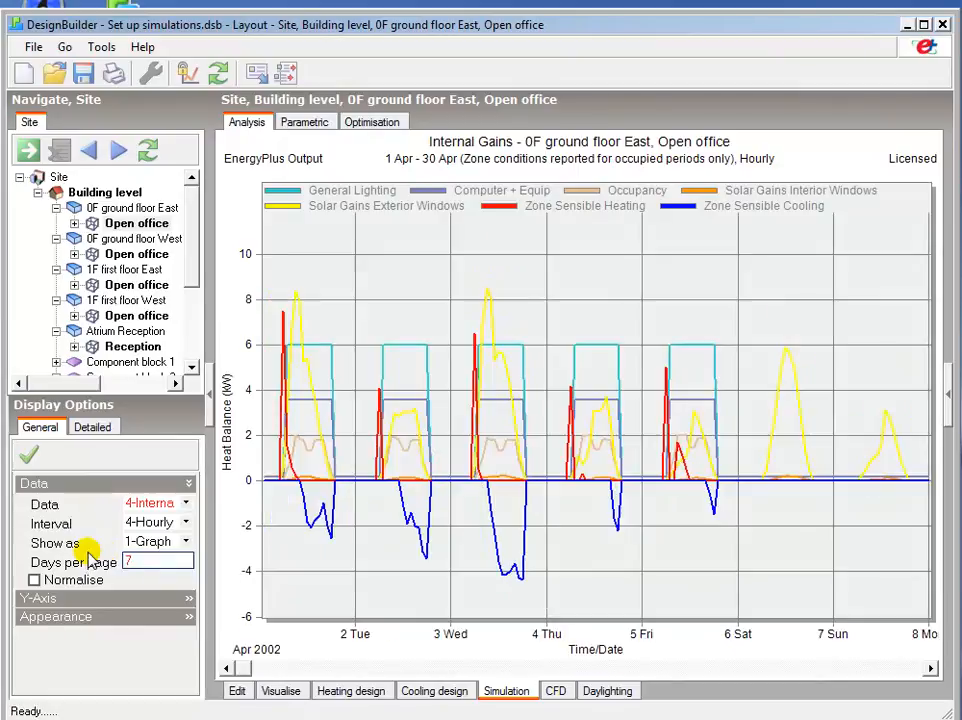
pyautogui.click(351, 520)
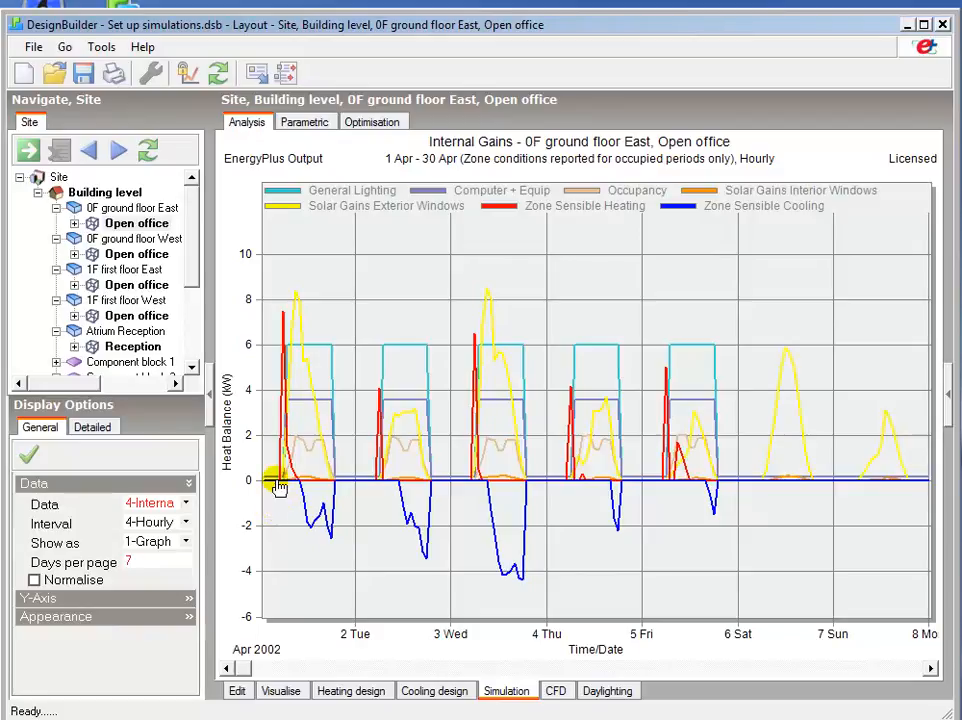
pyautogui.moveTo(279, 487)
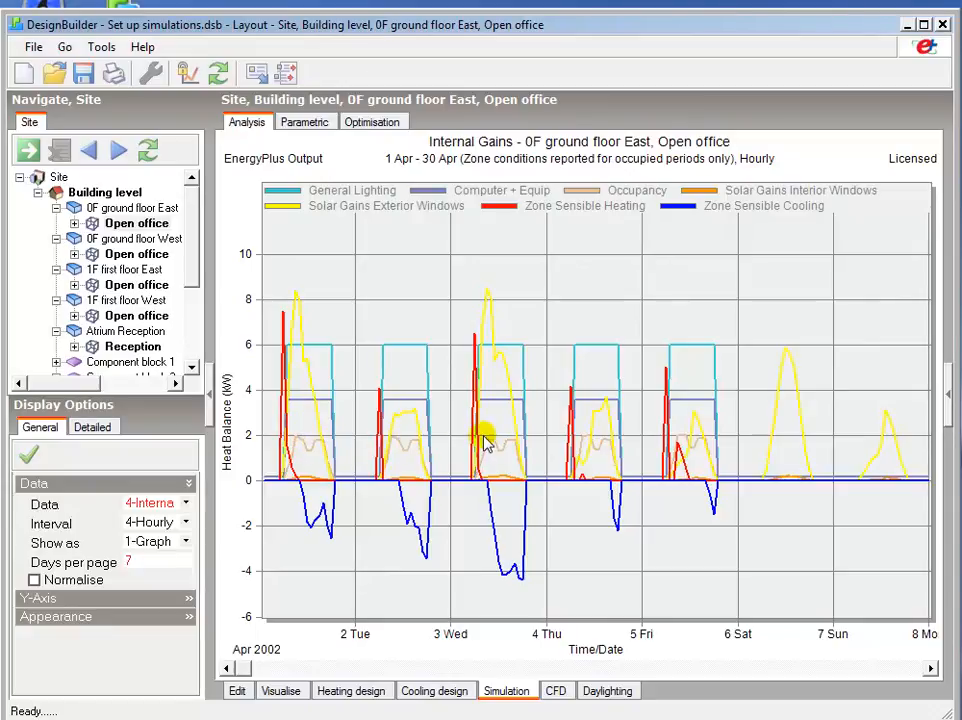
pyautogui.moveTo(494, 447)
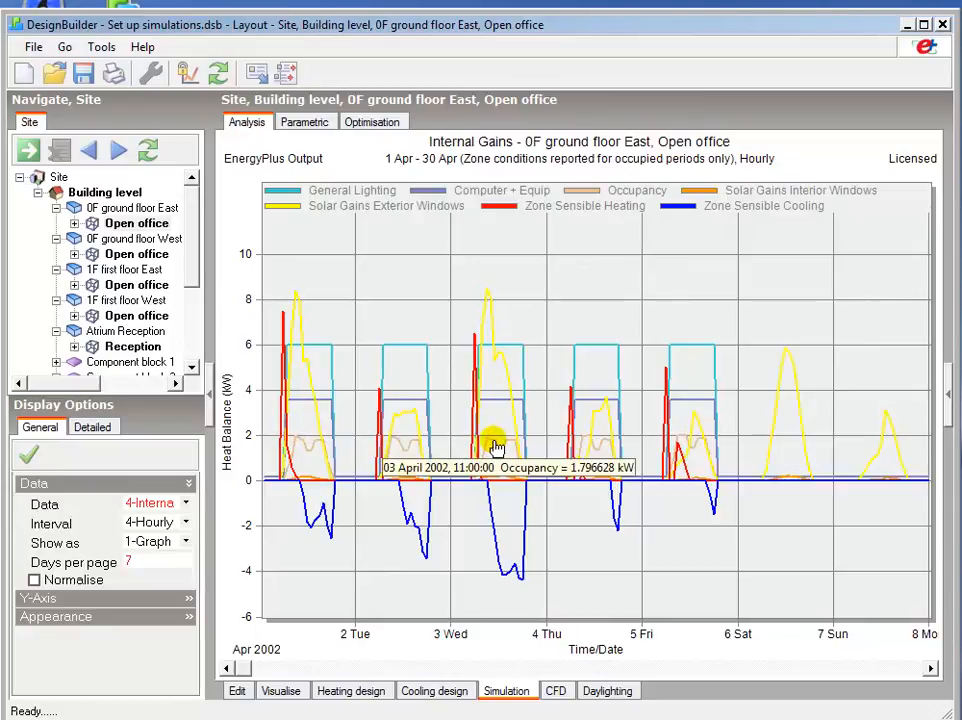